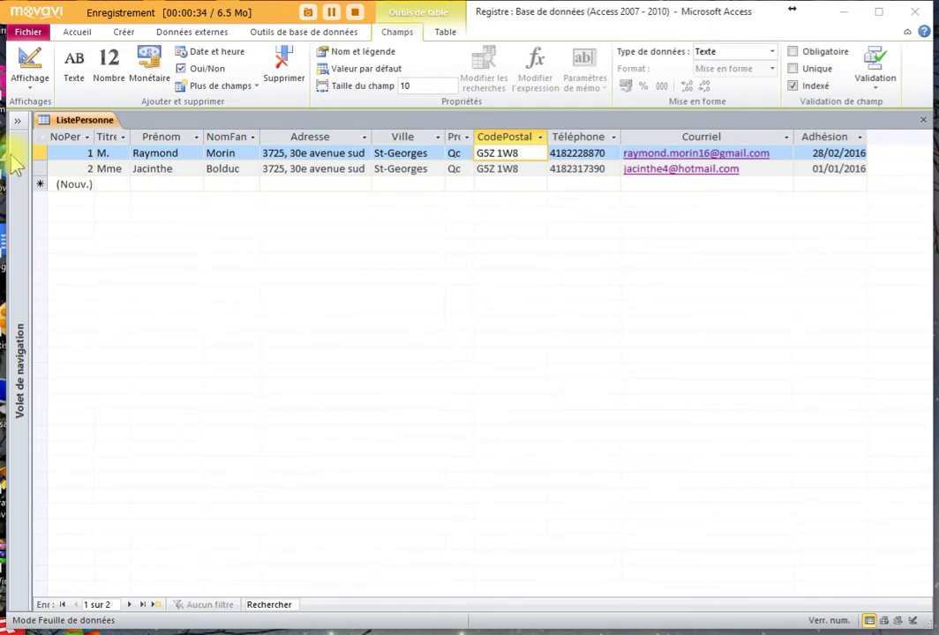
# - Expand the navigation pane to list all Access objects, including the ListePersonne table
pyautogui.click(17, 121)
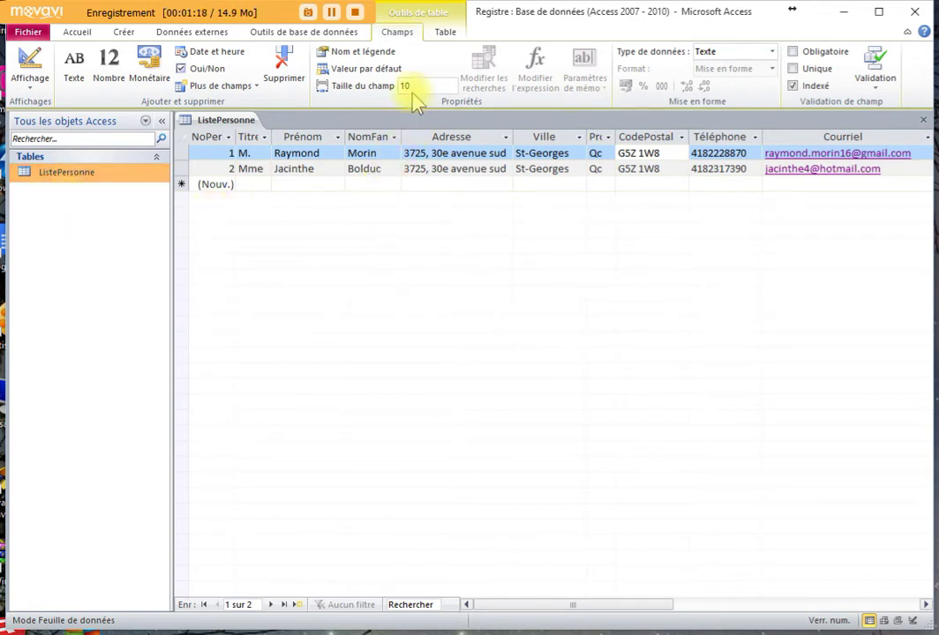
# - Create a new blank table, Table1, and add a text field named Type after N°
pyautogui.click(124, 33)
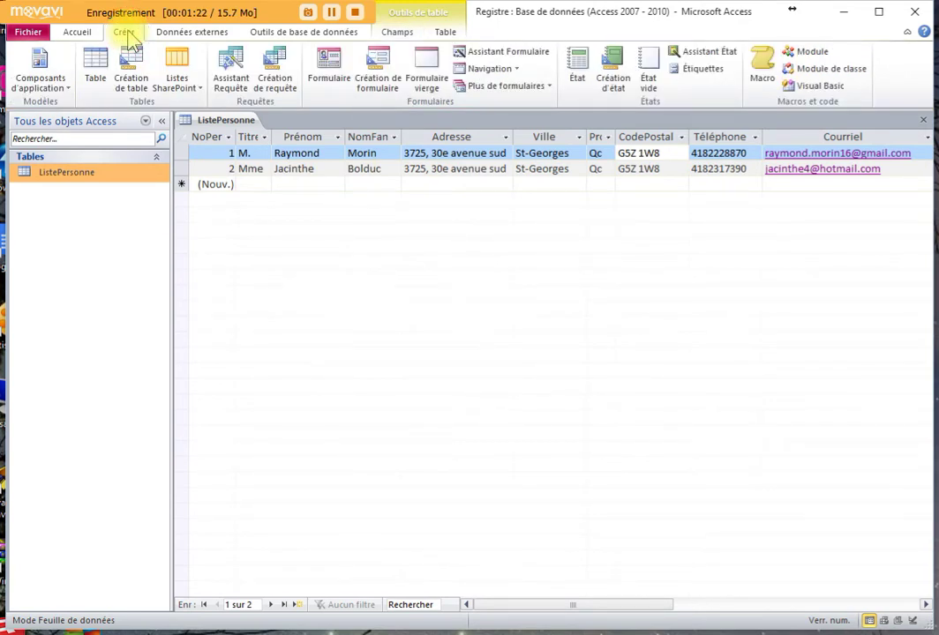
pyautogui.click(95, 77)
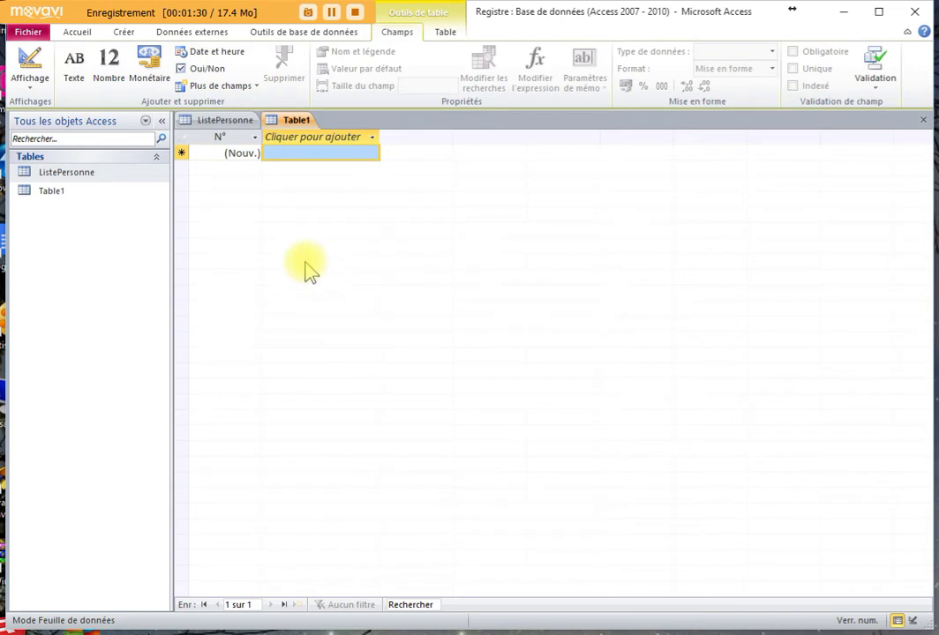
pyautogui.click(290, 152)
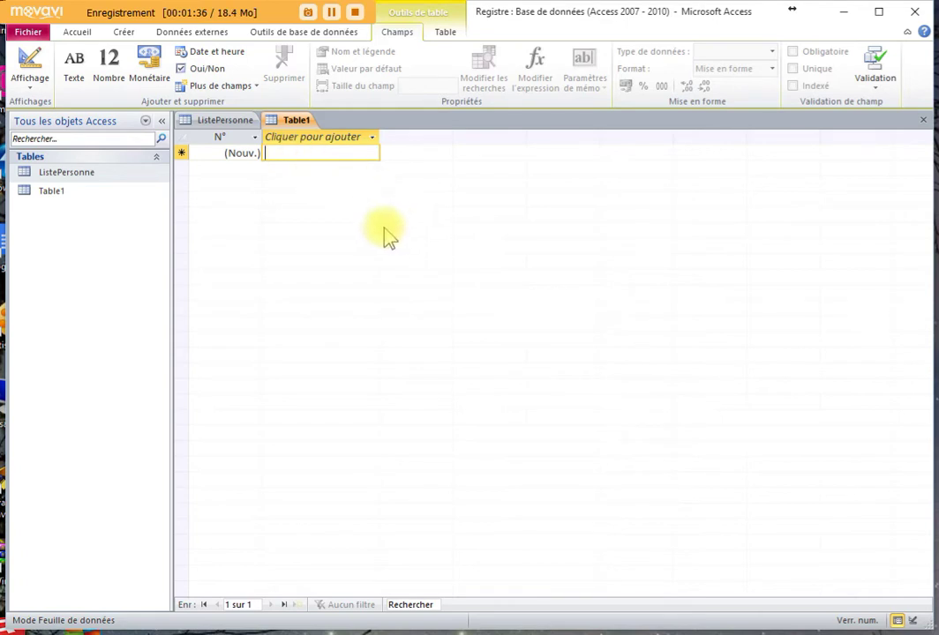
pyautogui.click(308, 143)
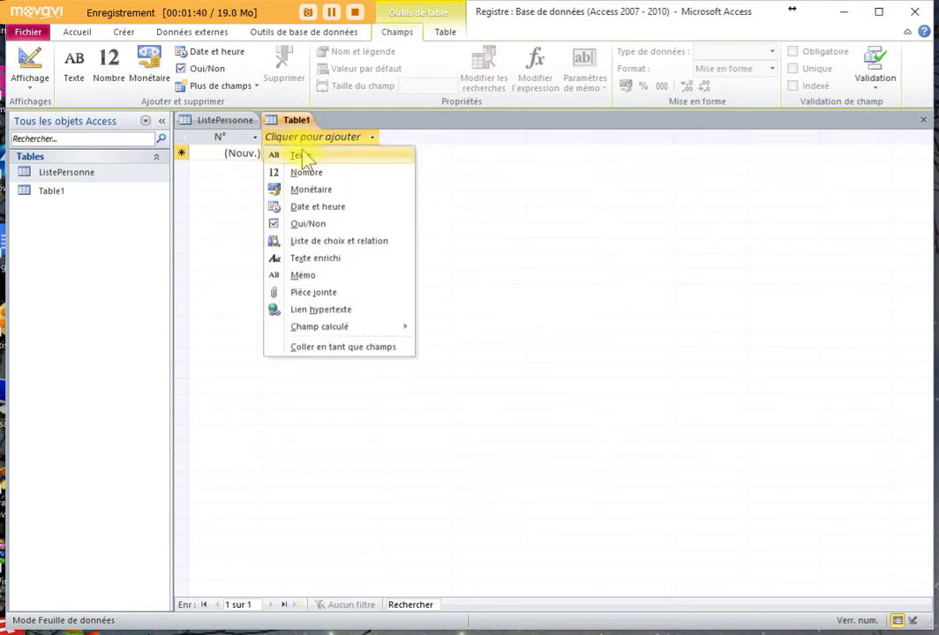
pyautogui.click(304, 155)
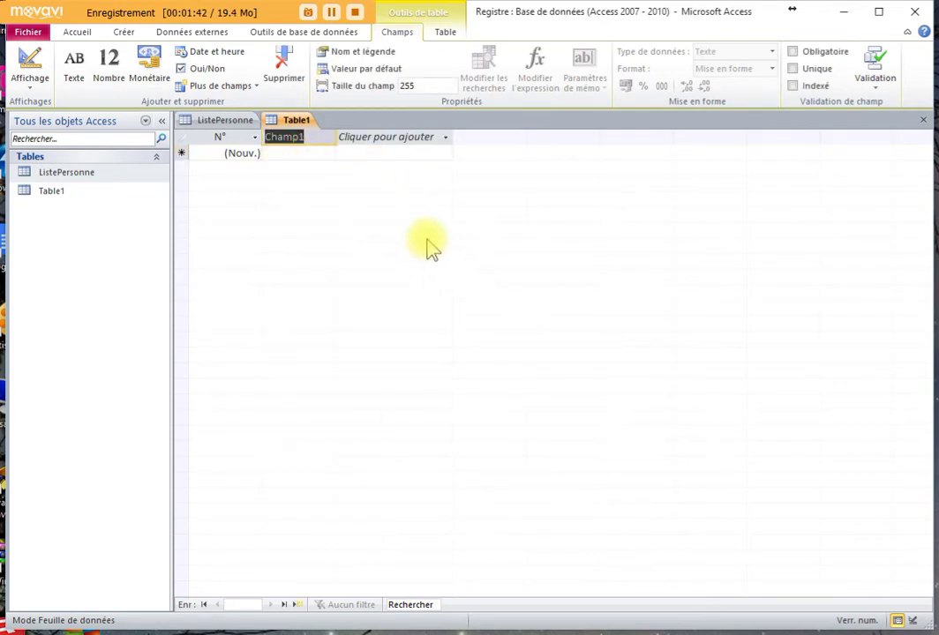
pyautogui.write('Type')
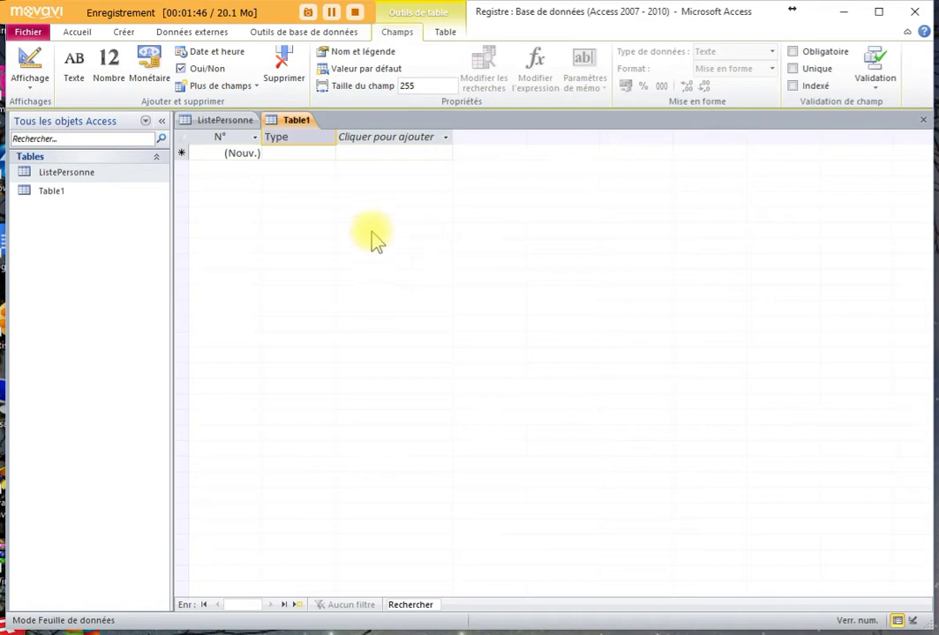
pyautogui.click(310, 156)
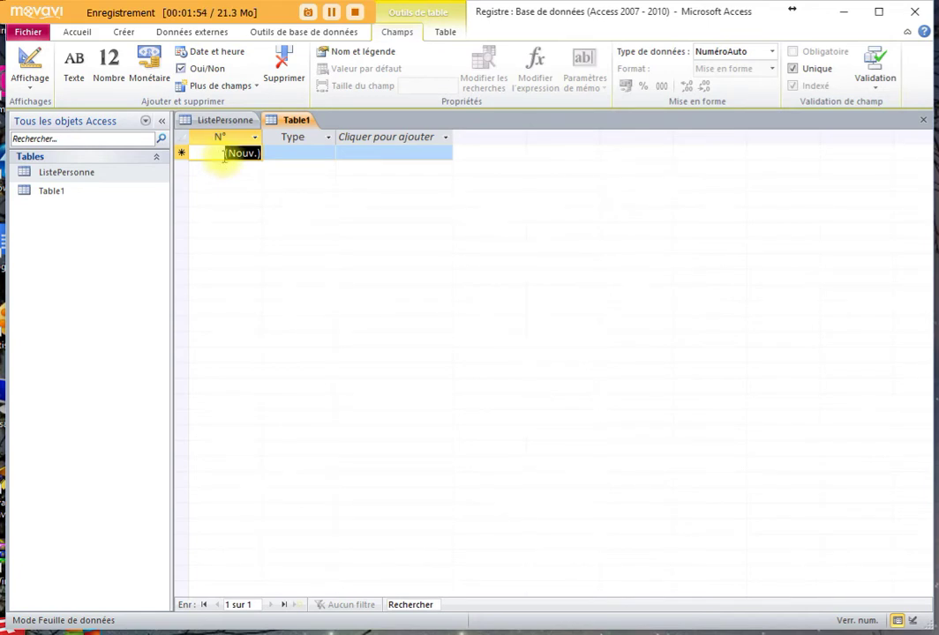
# - Enter two Type values in Table1: 'Membre SPA' and 'Bénévole'
pyautogui.click(281, 153)
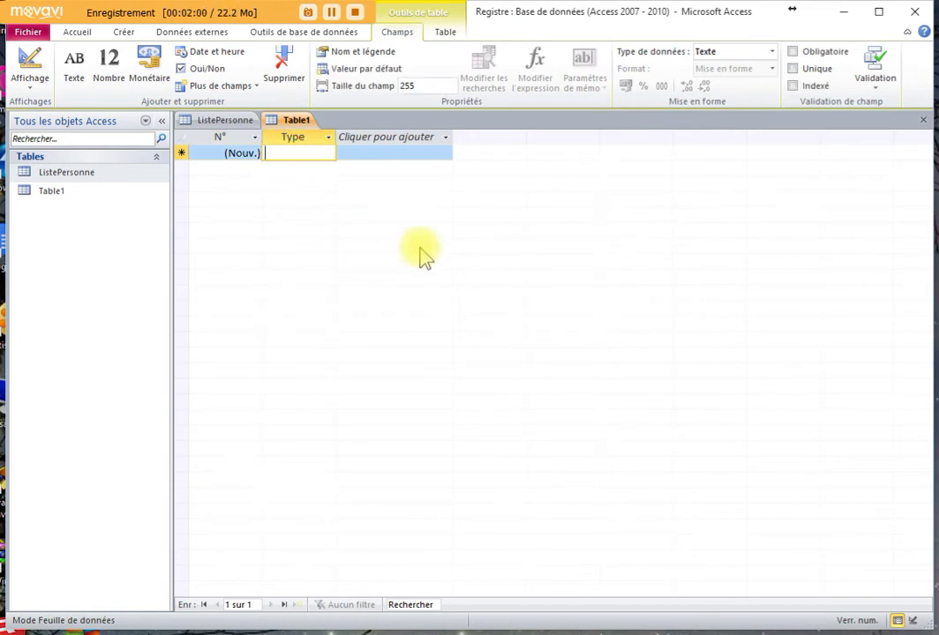
pyautogui.write('Me')
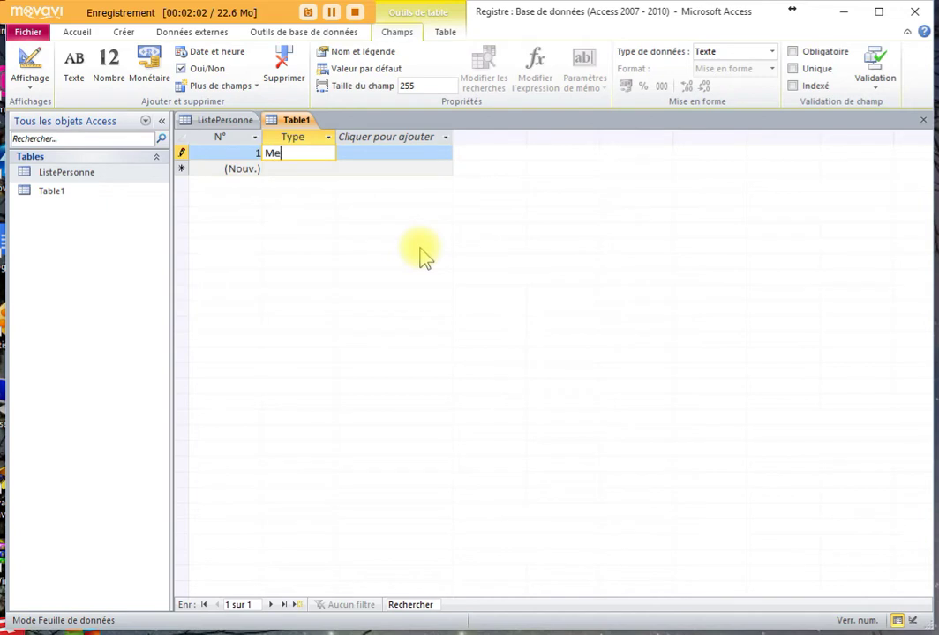
pyautogui.write('mbre SPA')
pyautogui.click(293, 171)
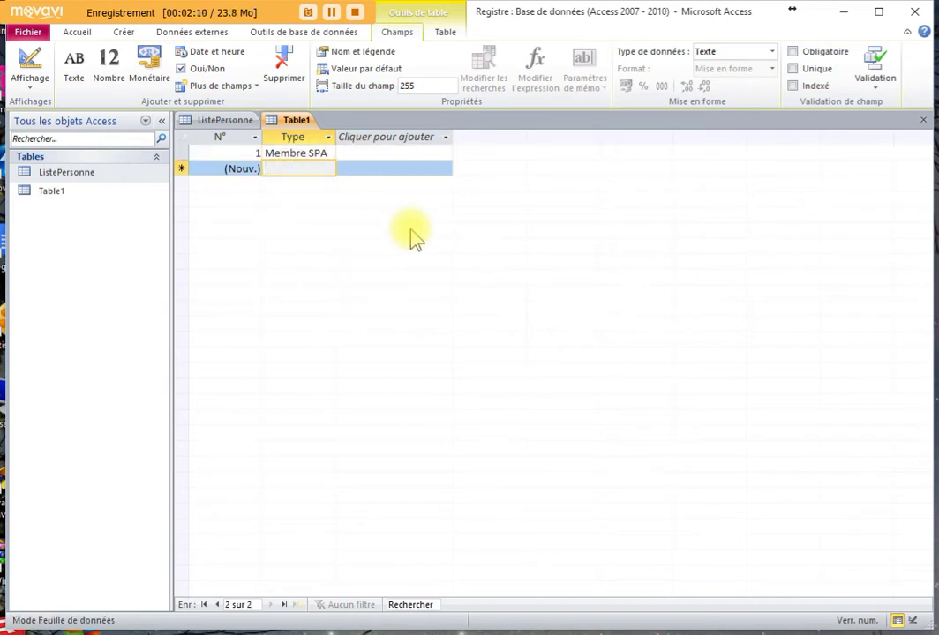
pyautogui.write('Bé')
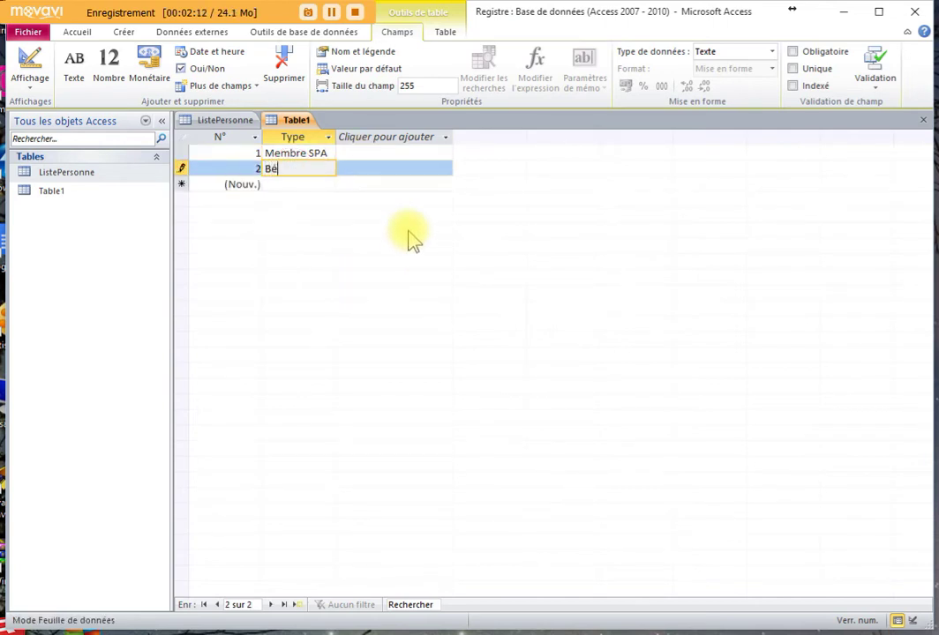
pyautogui.write('névole')
pyautogui.click(304, 185)
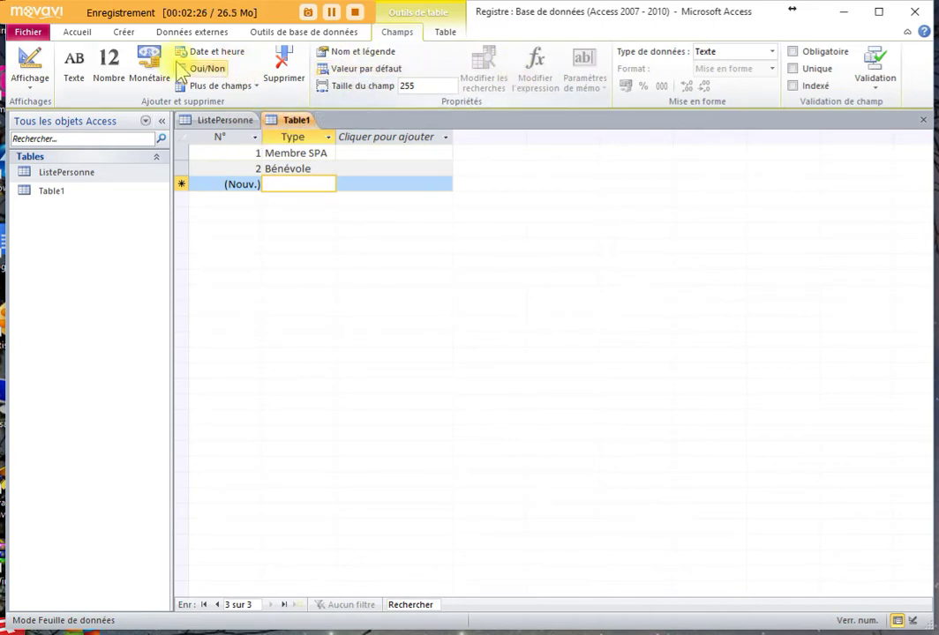
# - Hide Table1's 'Cliquer pour ajouter' placeholder column through Afficher les champs
pyautogui.click(76, 32)
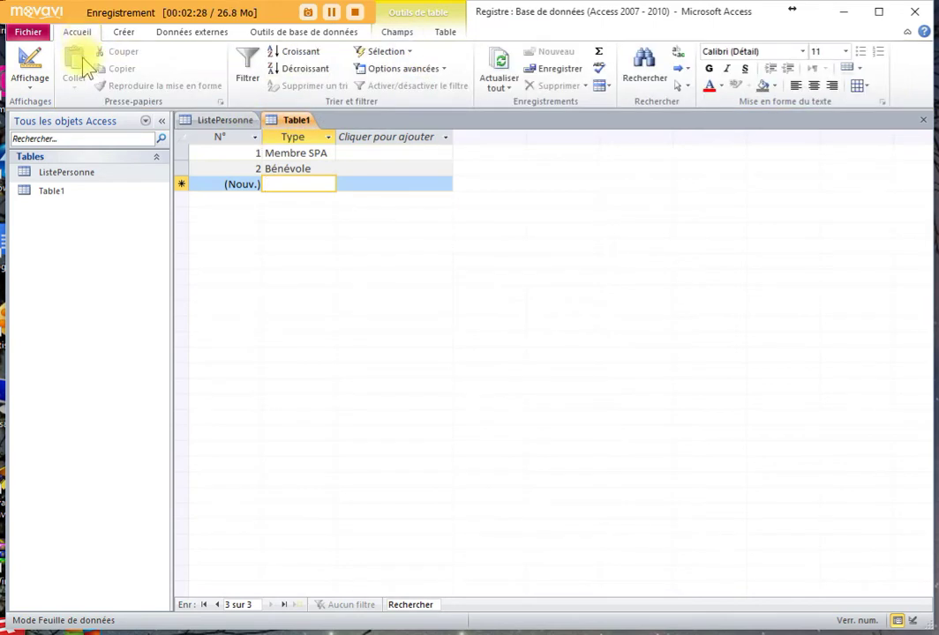
pyautogui.click(604, 87)
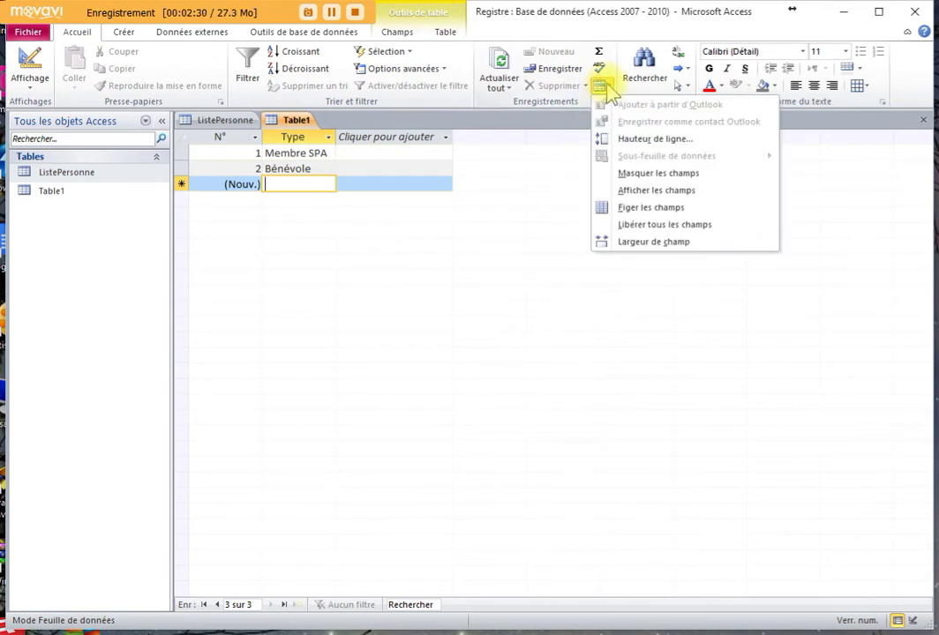
pyautogui.click(648, 191)
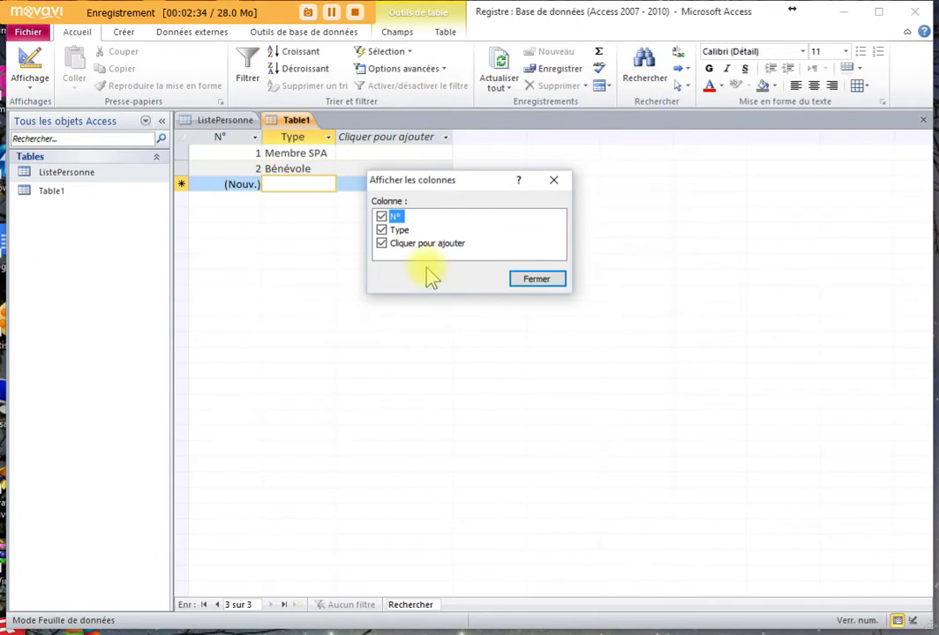
pyautogui.click(381, 245)
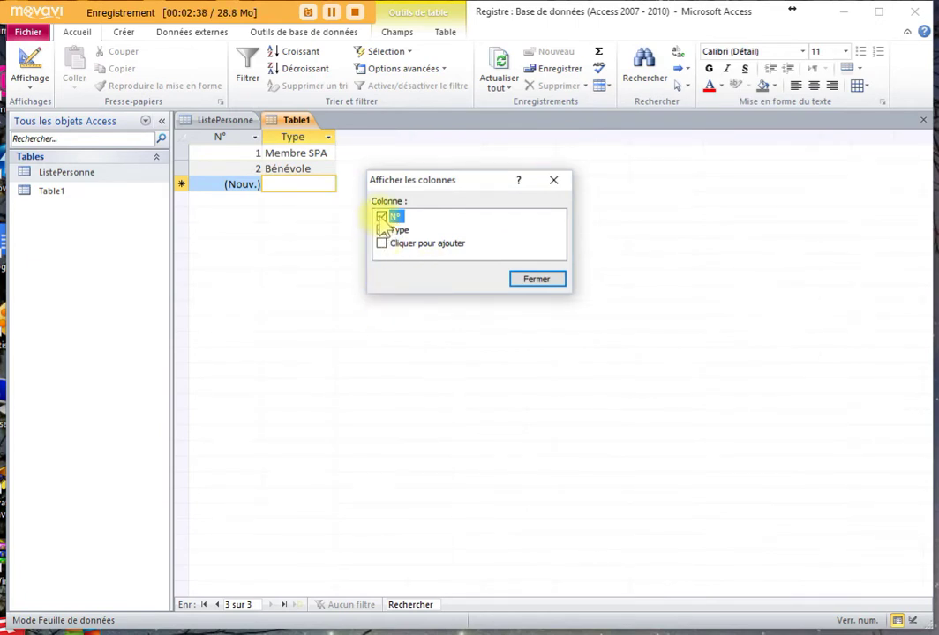
pyautogui.click(546, 279)
pyautogui.click(228, 137)
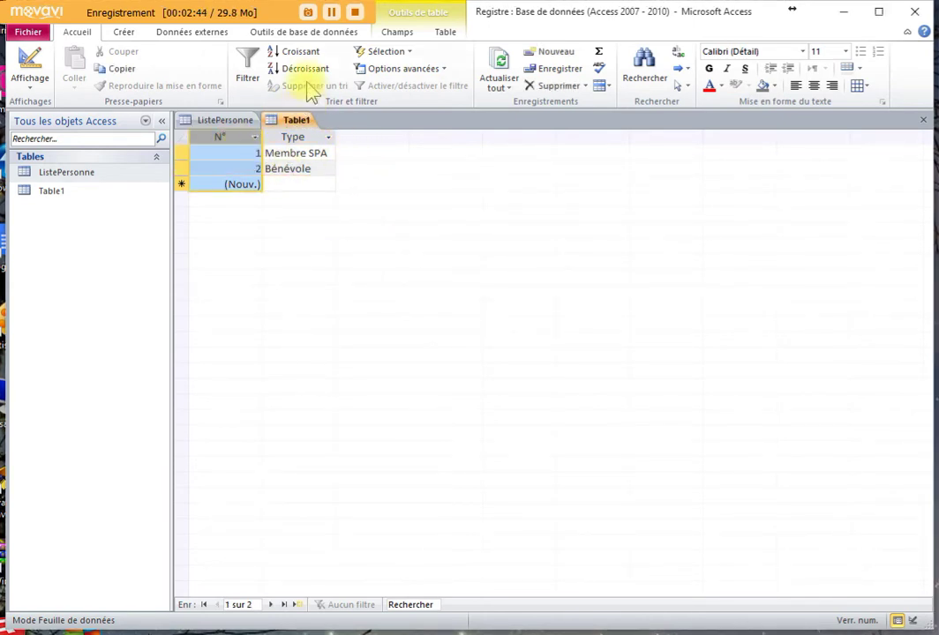
# - Rename the N° field to N°Type and give it the caption NoType
pyautogui.click(398, 34)
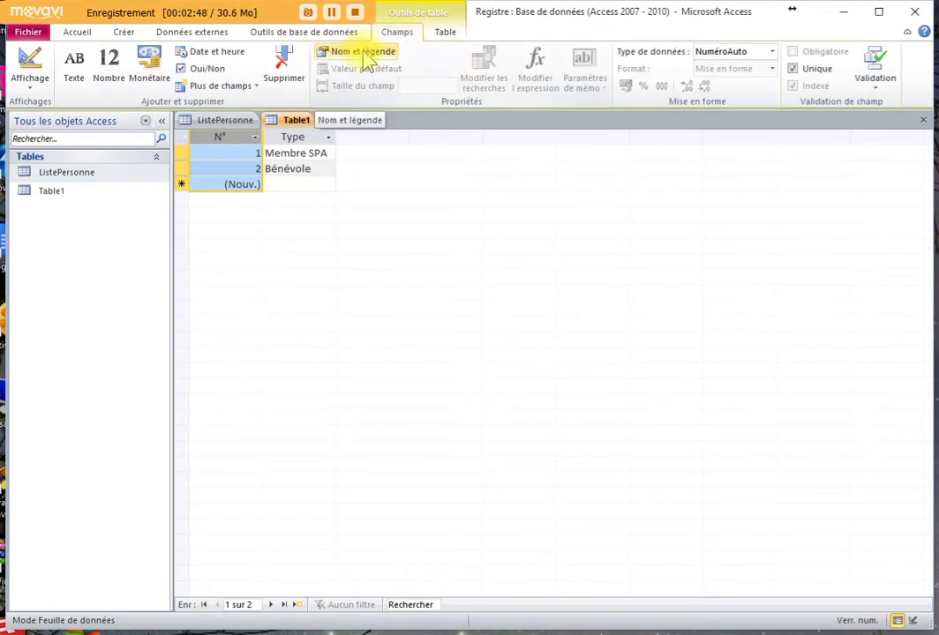
pyautogui.click(362, 52)
pyautogui.click(417, 297)
pyautogui.write('Ty')
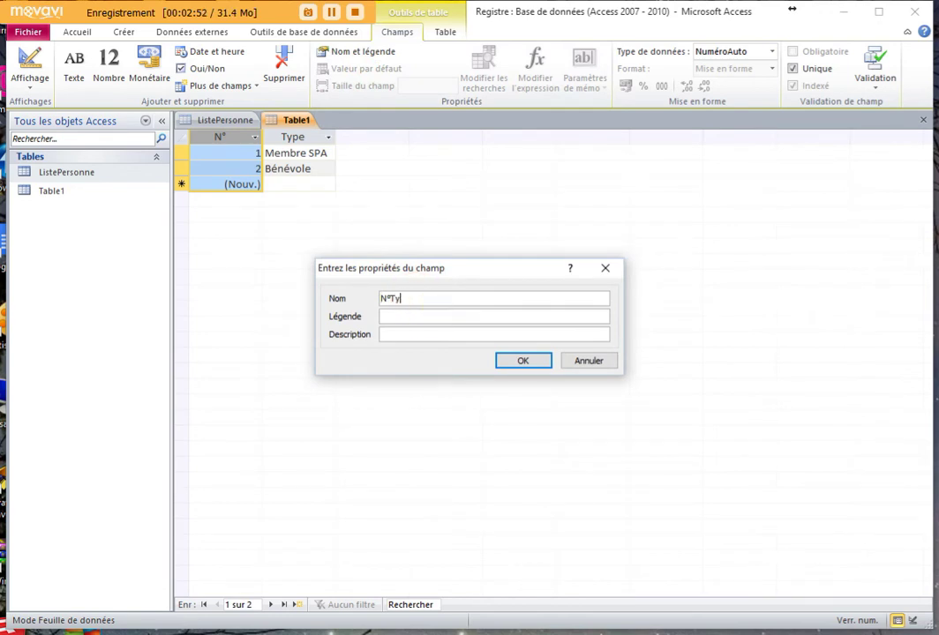
pyautogui.write('pe')
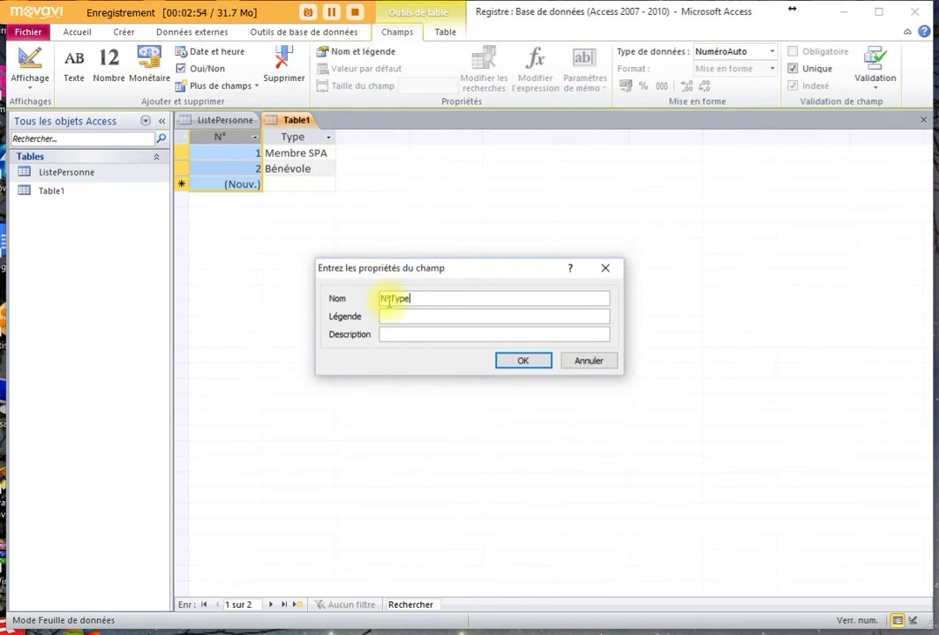
pyautogui.click(394, 315)
pyautogui.write('No')
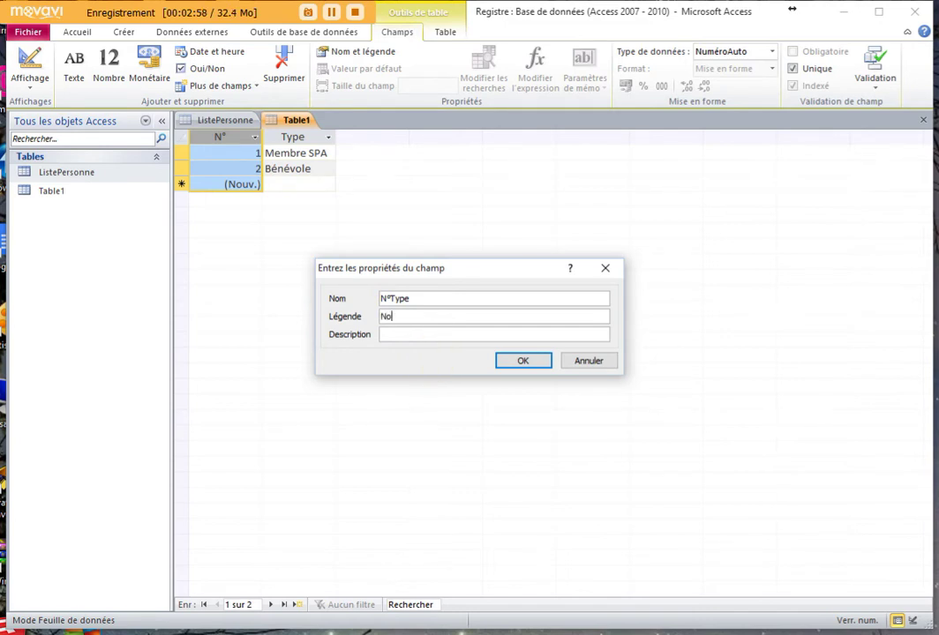
pyautogui.write('Type')
pyautogui.click(521, 361)
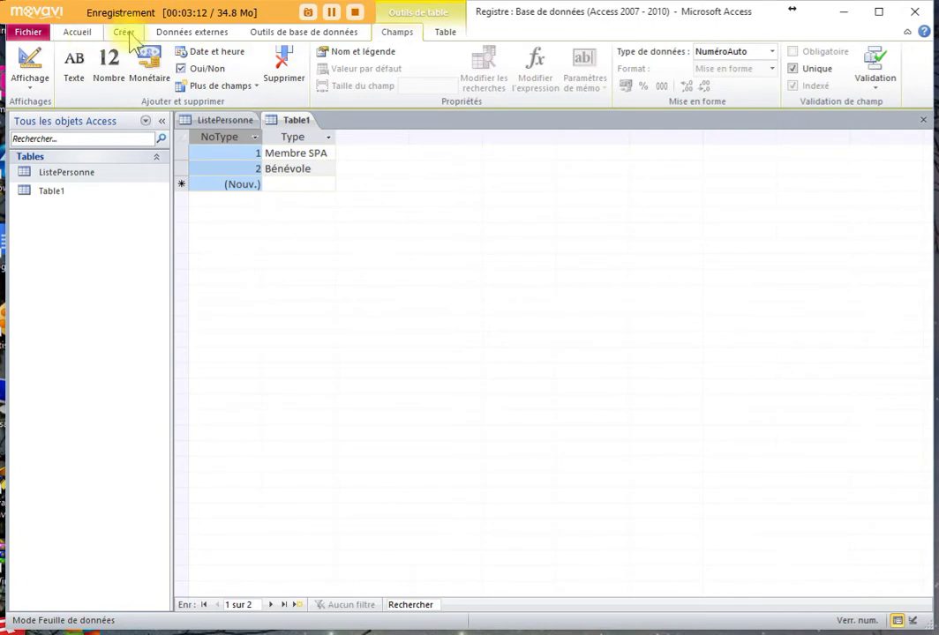
# - Hide Table1's NoType column and widen the Type column
pyautogui.click(78, 32)
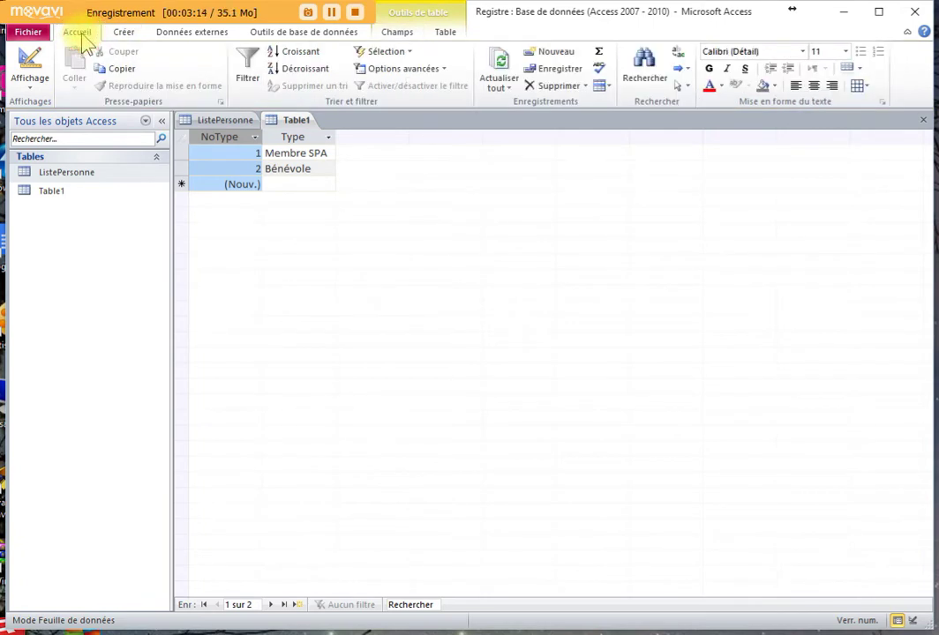
pyautogui.click(603, 85)
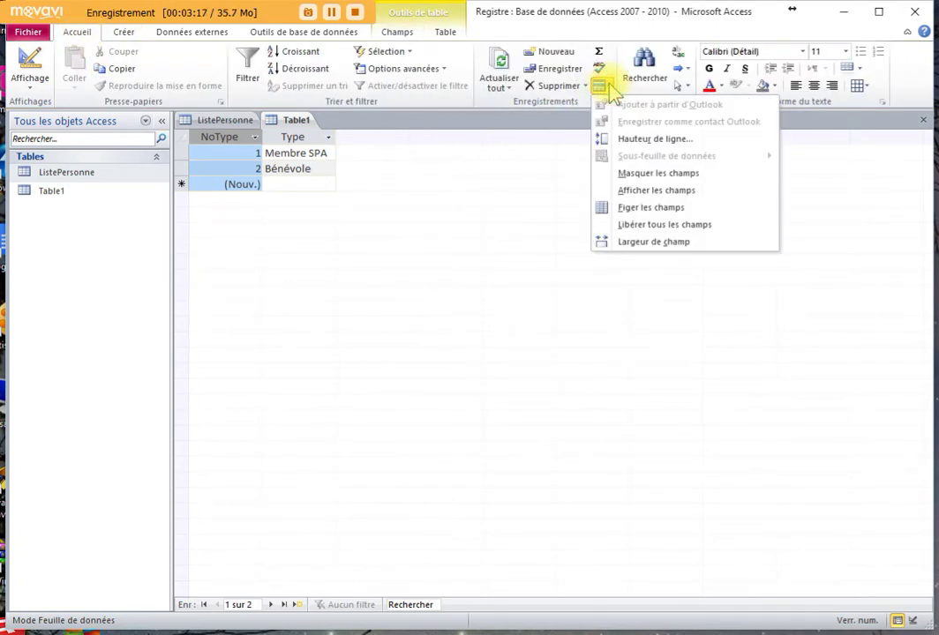
pyautogui.click(653, 192)
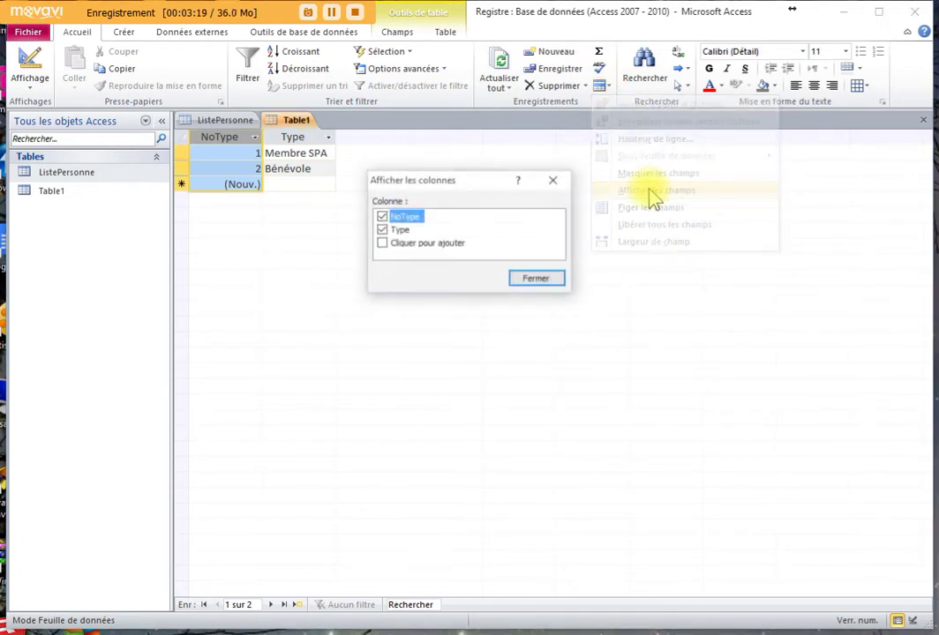
pyautogui.click(381, 217)
pyautogui.click(545, 280)
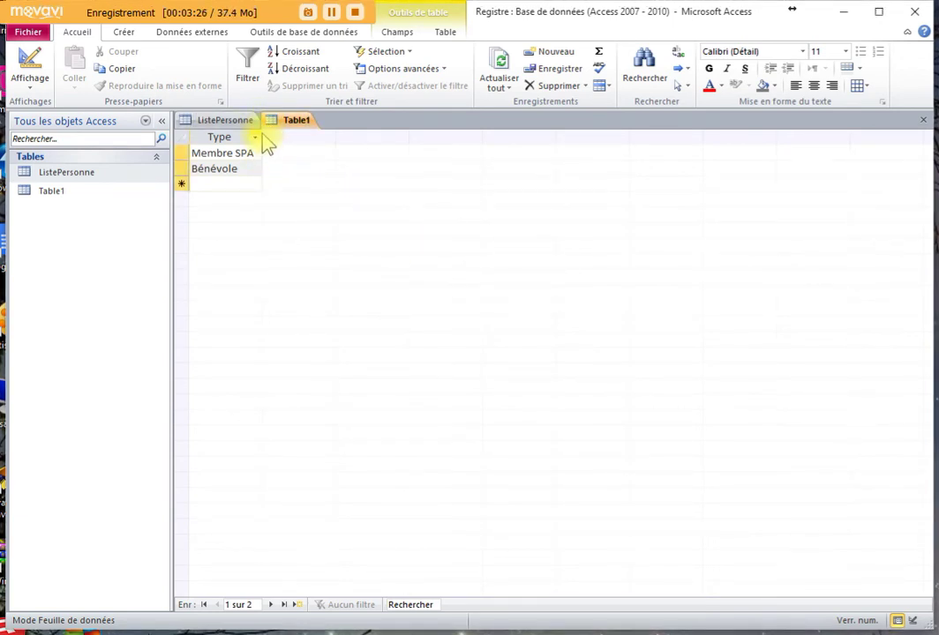
pyautogui.moveTo(262, 142); pyautogui.dragTo(293, 143)
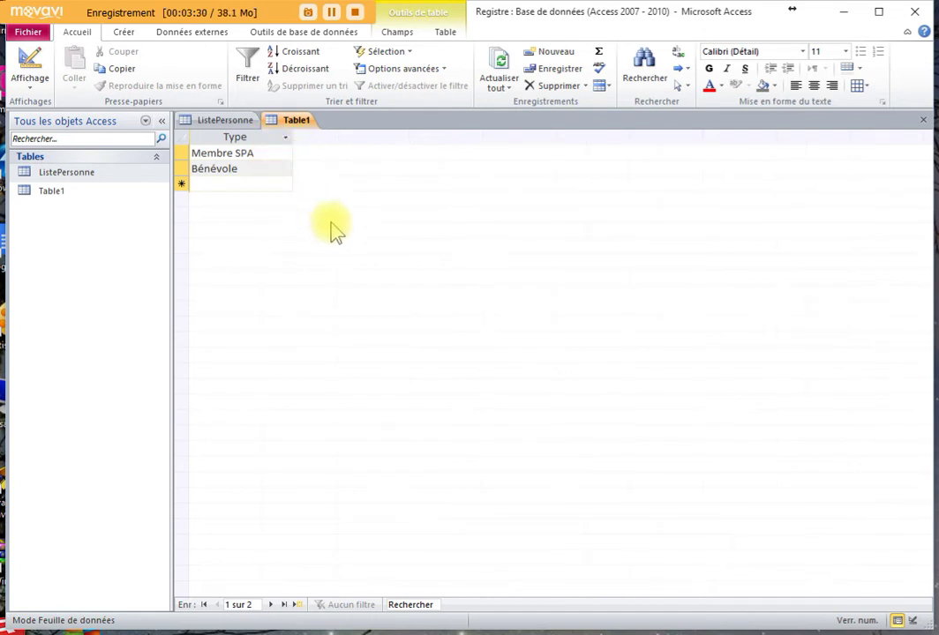
# - Close Table1 and save it under the name Type
pyautogui.click(922, 120)
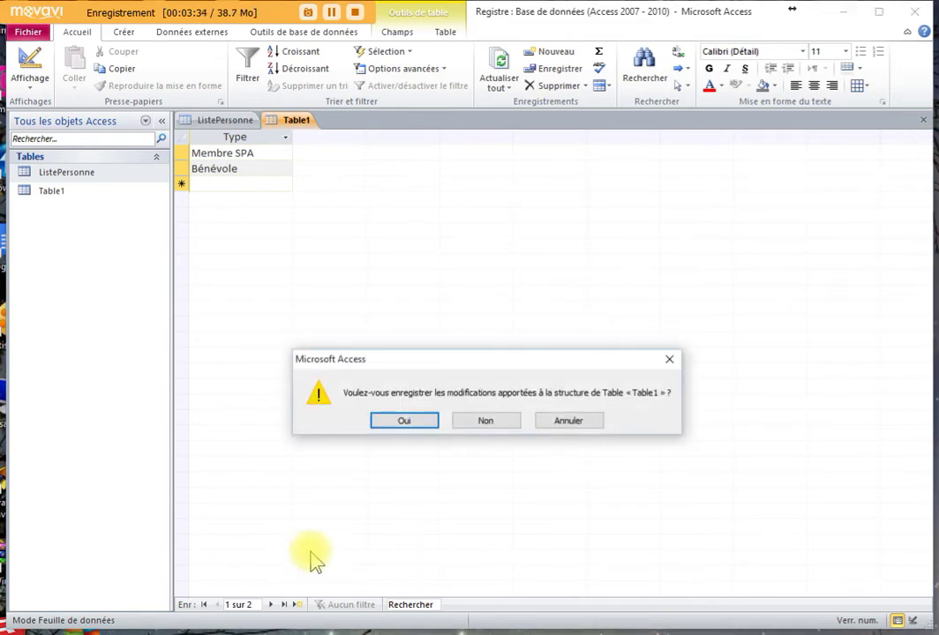
pyautogui.click(408, 422)
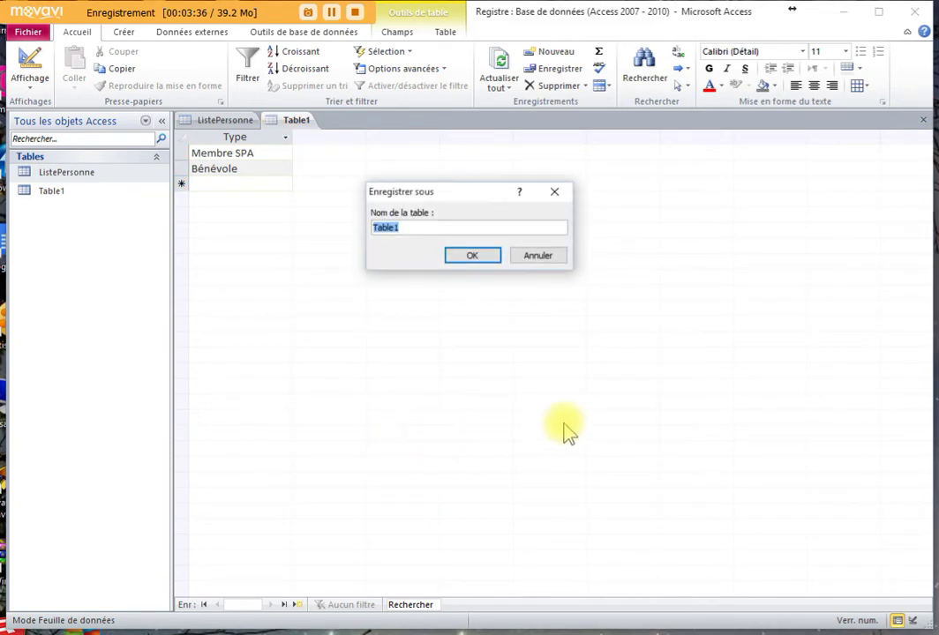
pyautogui.write('T')
pyautogui.click(488, 257)
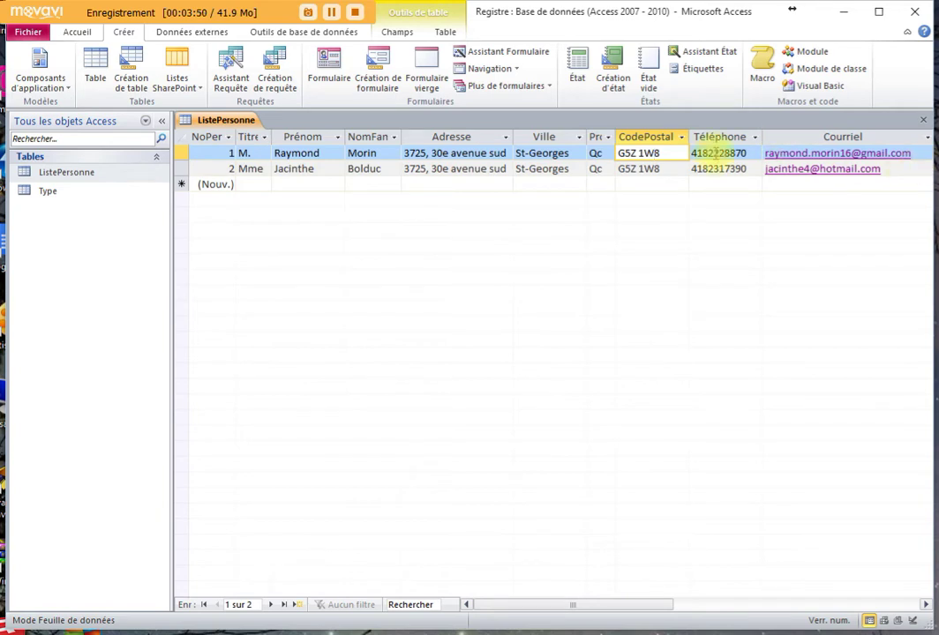
# - Collapse the navigation pane and select ListePersonne's Adhésion column under the Champs tools
pyautogui.click(163, 122)
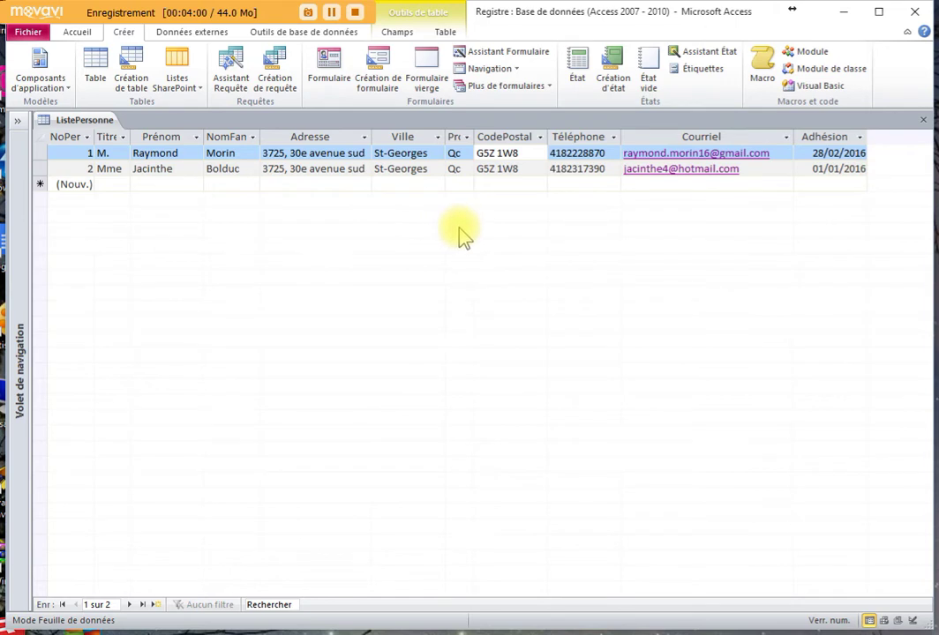
pyautogui.click(399, 34)
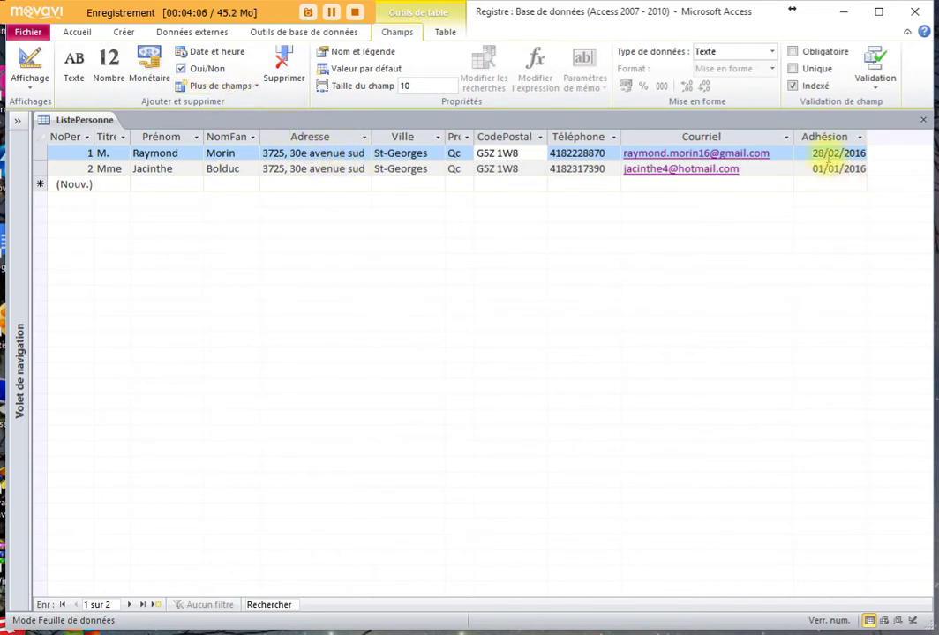
pyautogui.click(828, 138)
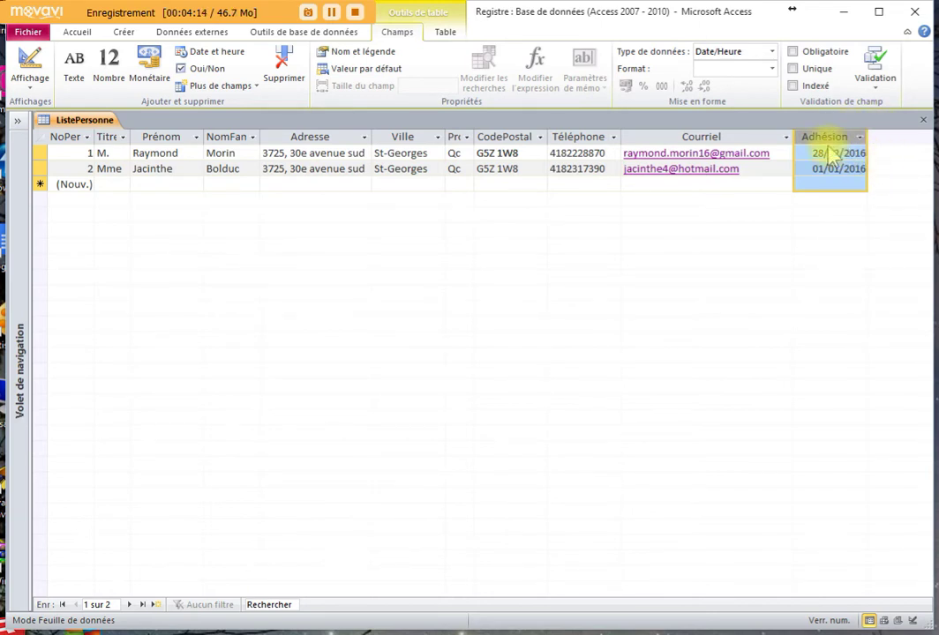
# - Start a lookup field in ListePersonne that takes its values from the Type table
pyautogui.click(256, 88)
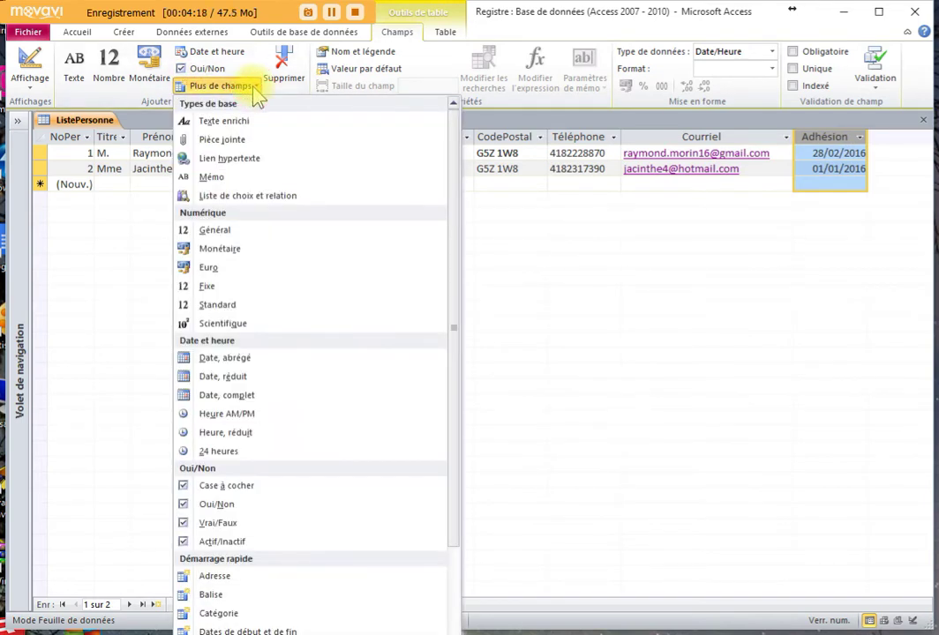
pyautogui.click(269, 199)
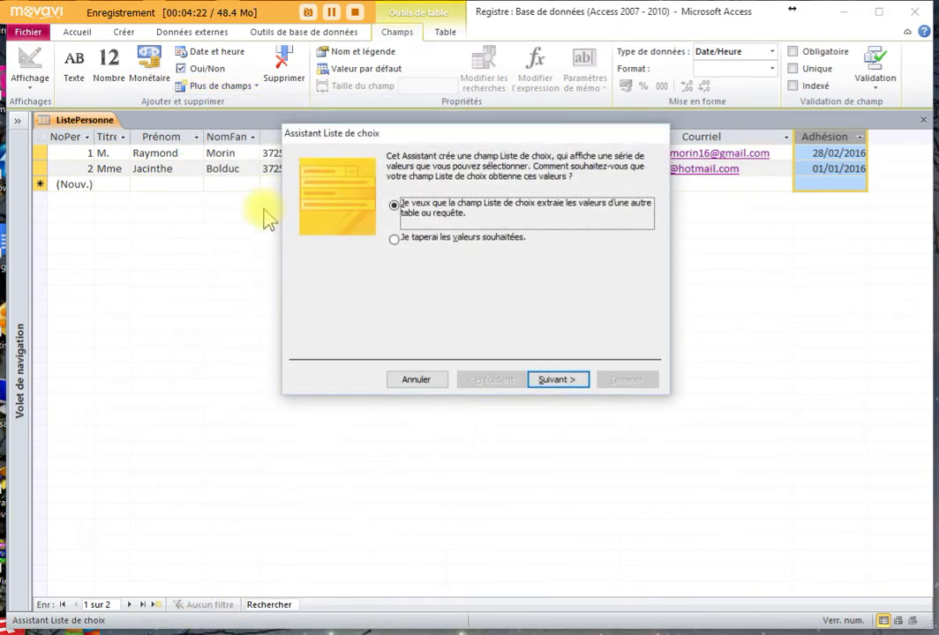
pyautogui.click(399, 242)
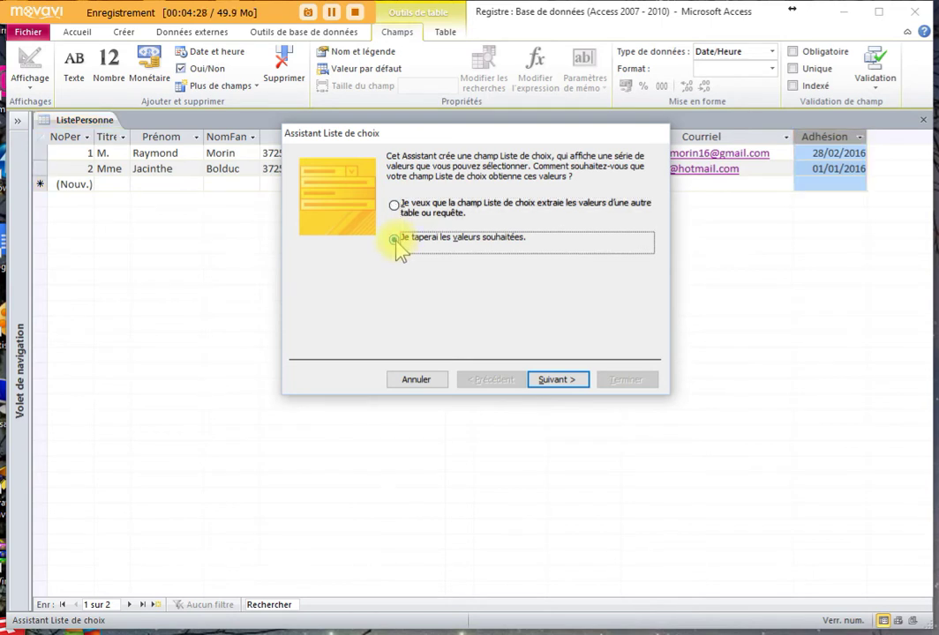
pyautogui.click(394, 206)
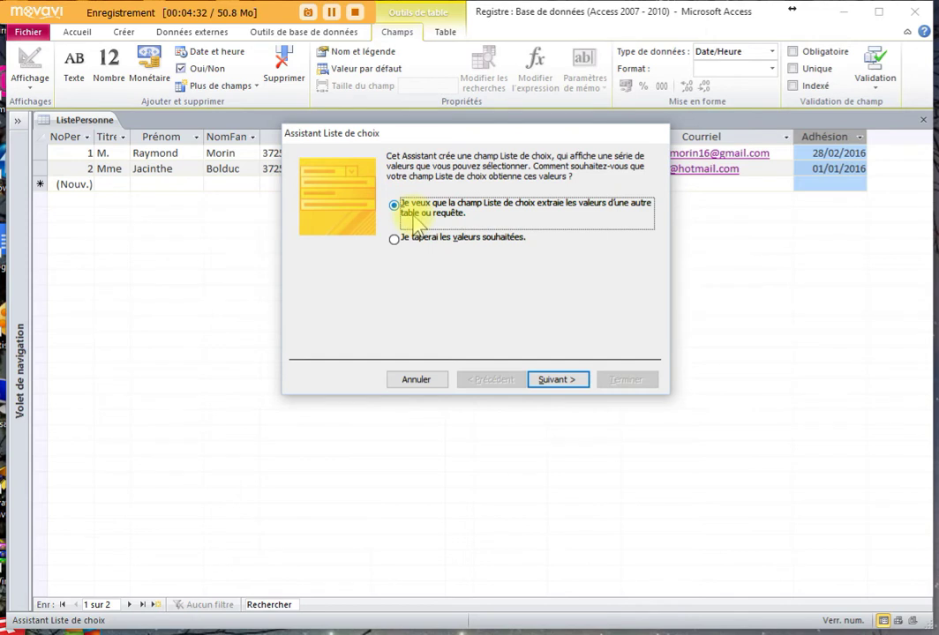
pyautogui.click(558, 379)
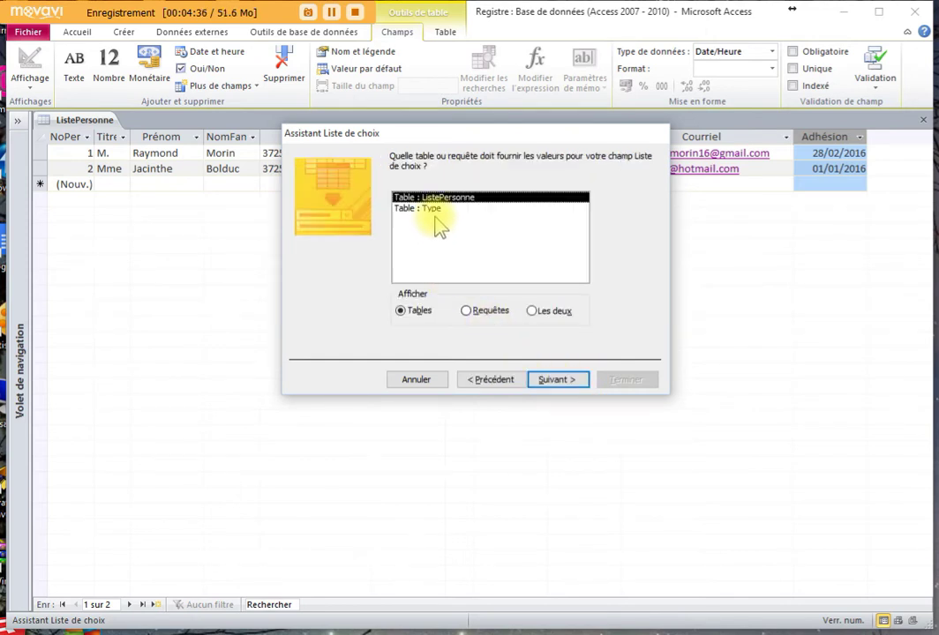
pyautogui.click(436, 210)
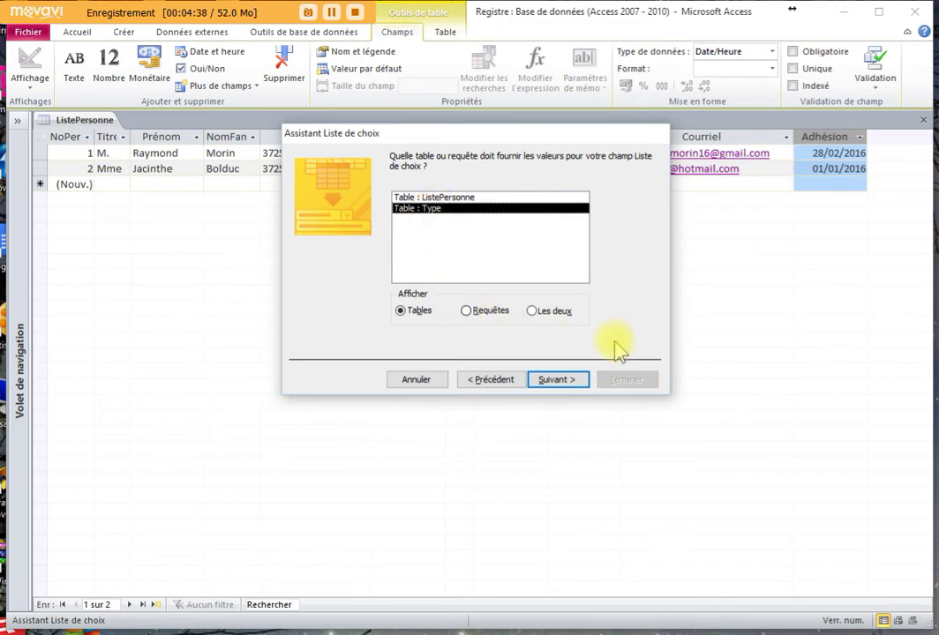
pyautogui.click(572, 384)
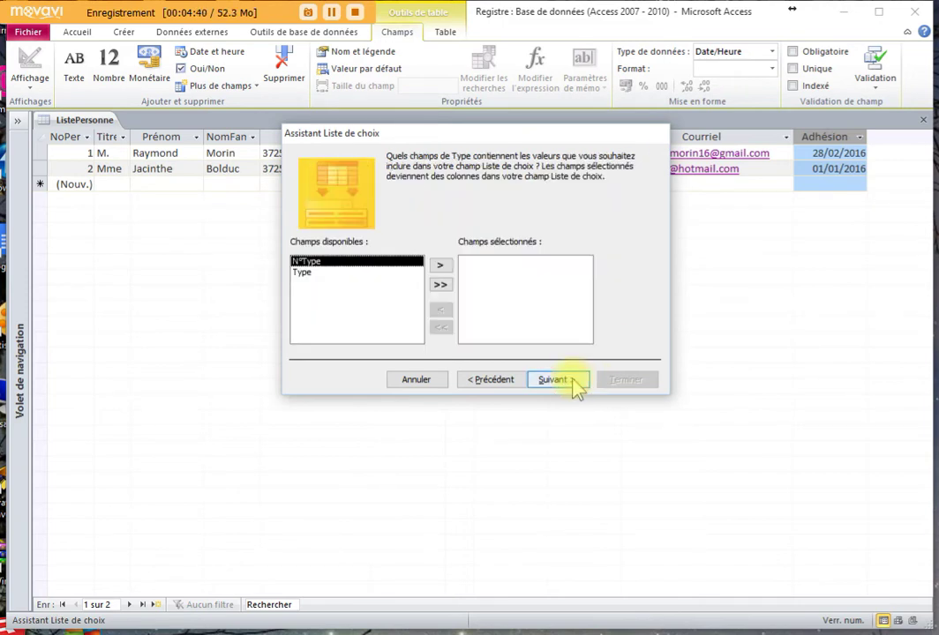
# - Include all Type fields, label the lookup Type, and allow multiple values
pyautogui.click(441, 286)
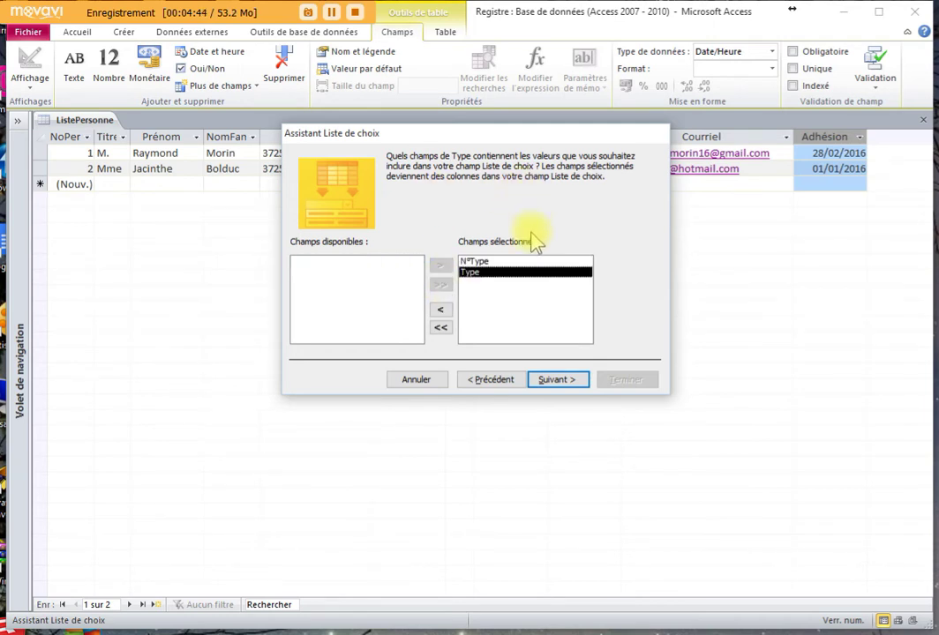
pyautogui.click(564, 384)
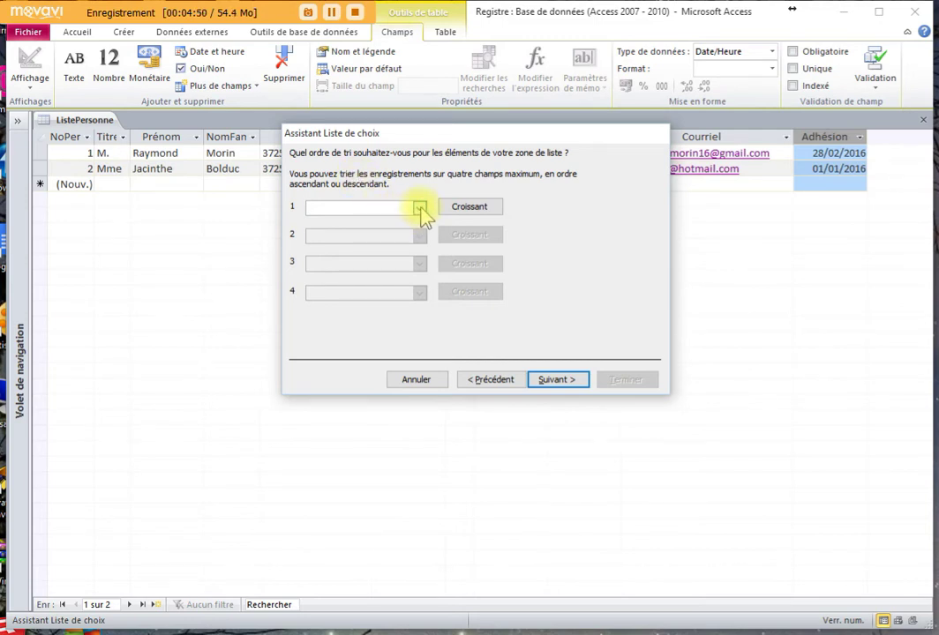
pyautogui.click(420, 208)
pyautogui.click(420, 208)
pyautogui.click(420, 207)
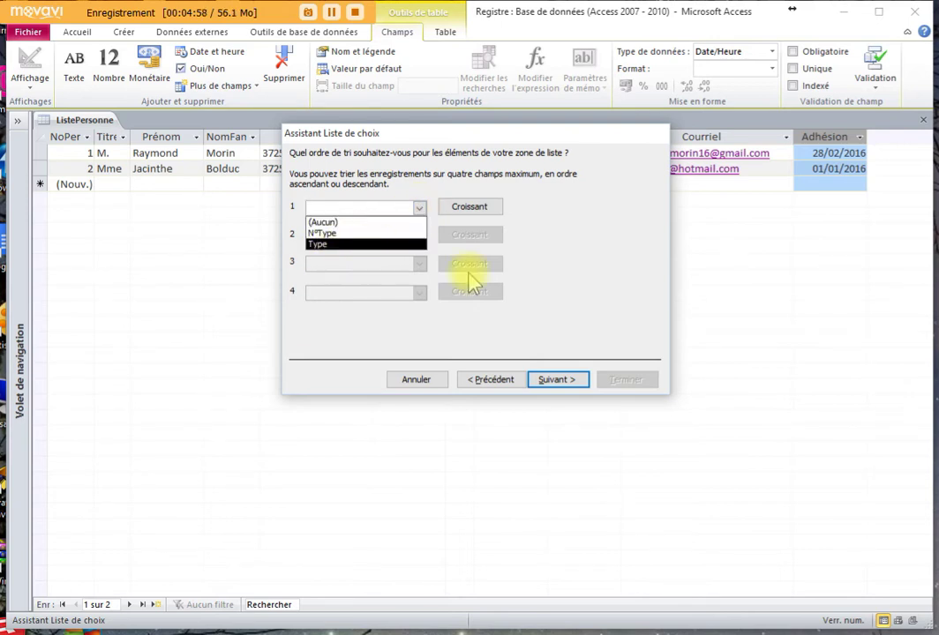
pyautogui.click(571, 381)
pyautogui.click(572, 381)
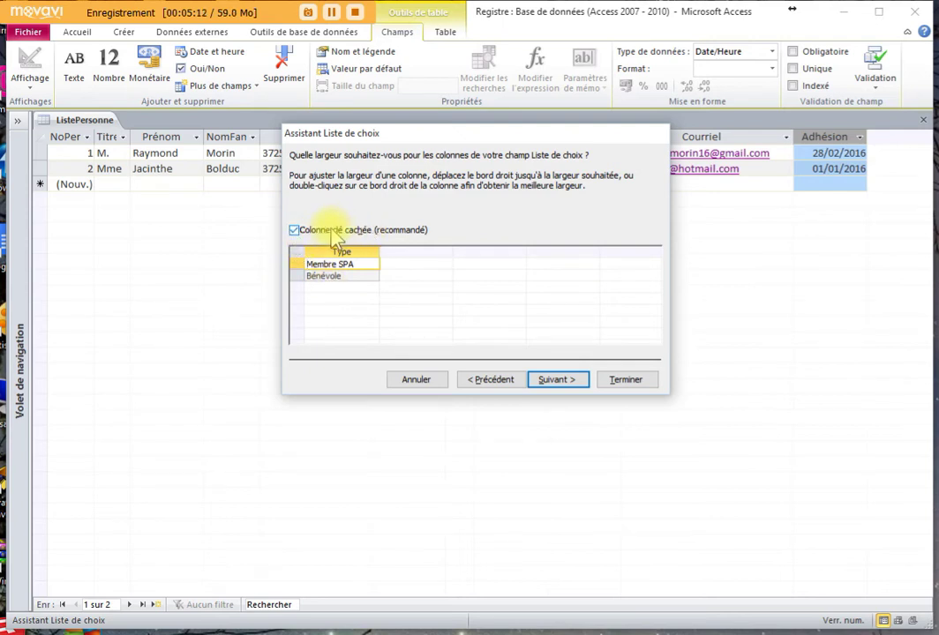
pyautogui.click(569, 382)
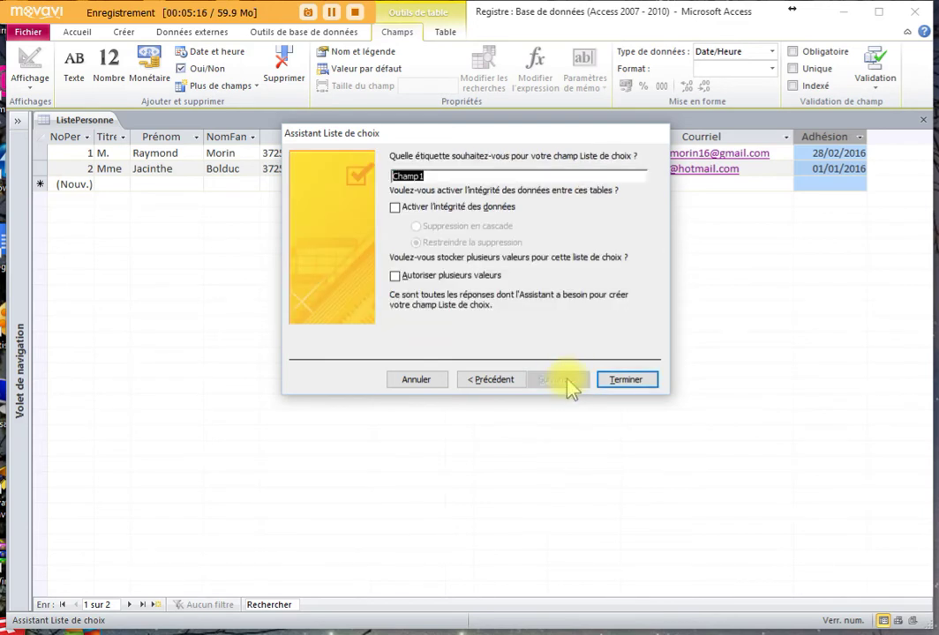
pyautogui.write('Type')
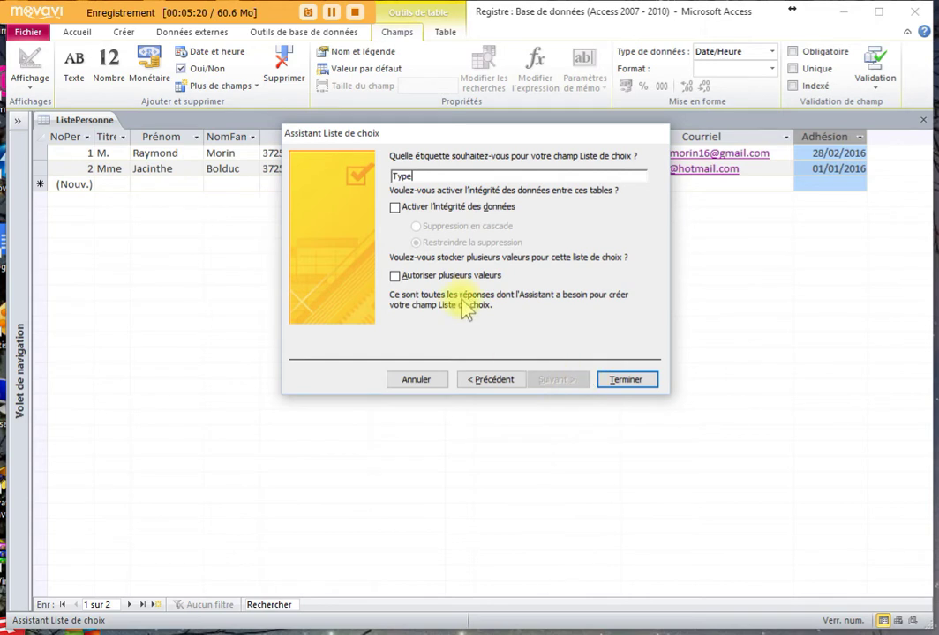
pyautogui.click(395, 276)
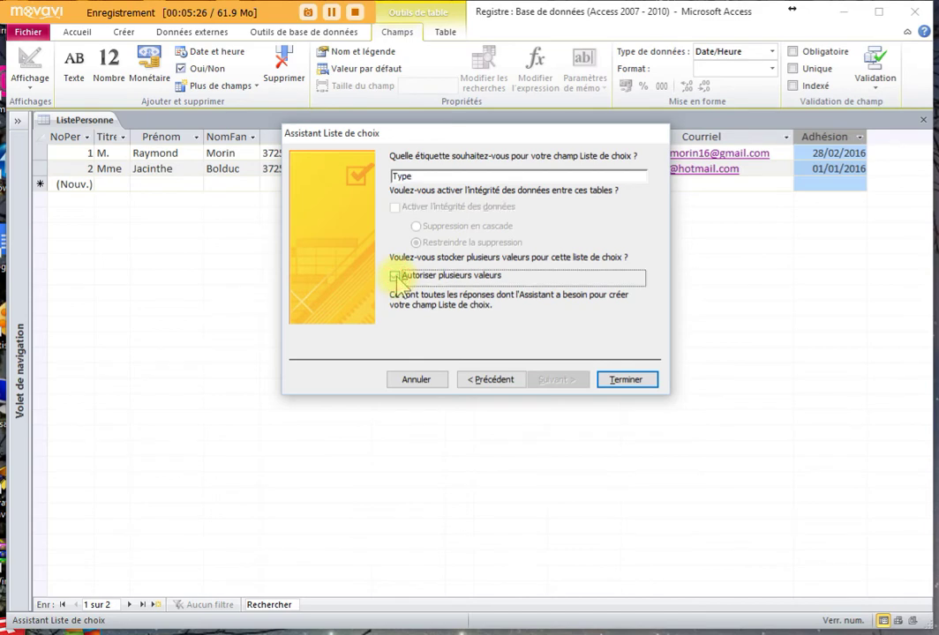
pyautogui.click(625, 379)
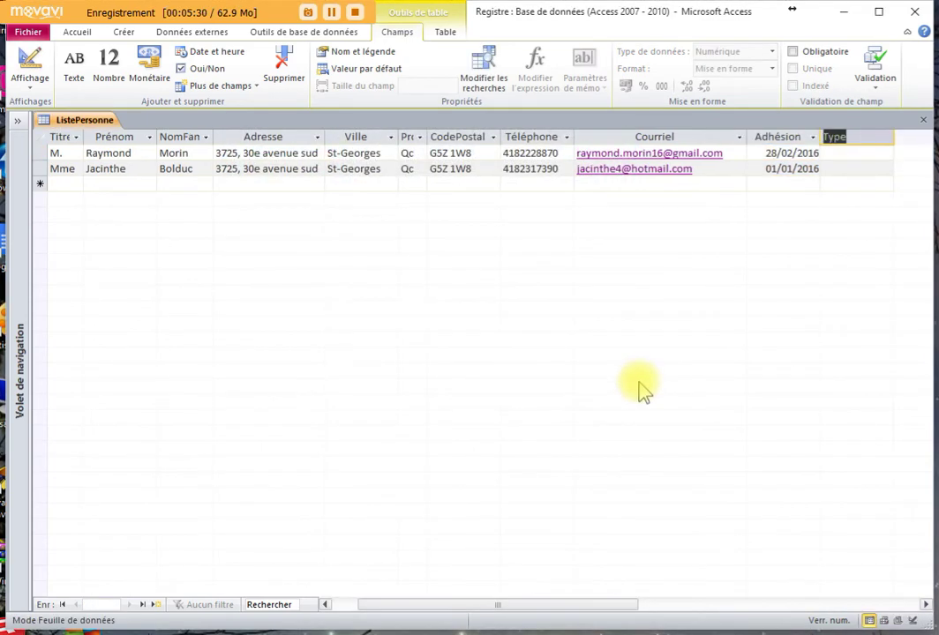
# - Set the first person's Type to Membre SPA and Bénévole, and widen the Type column
pyautogui.click(834, 153)
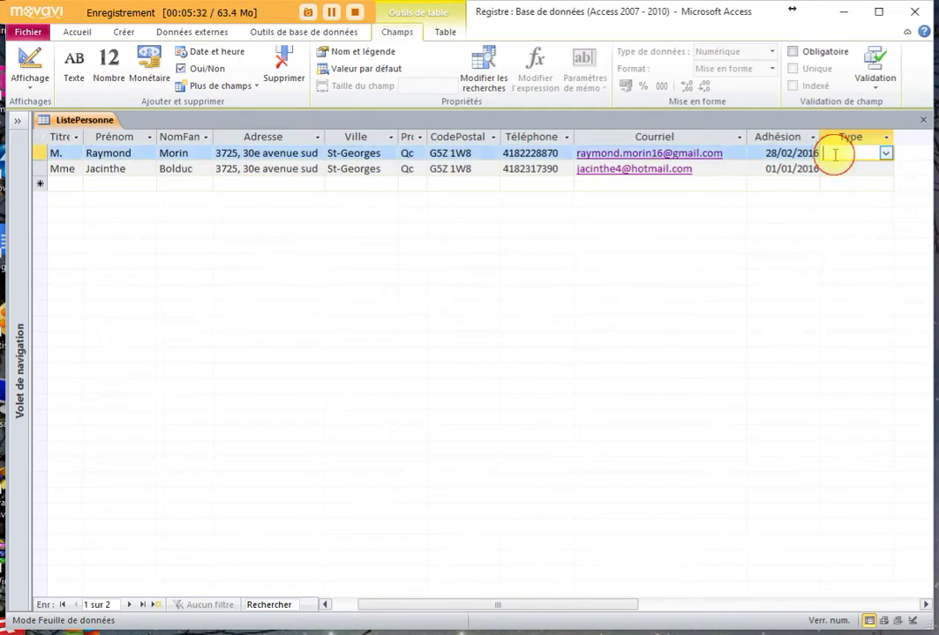
pyautogui.click(886, 153)
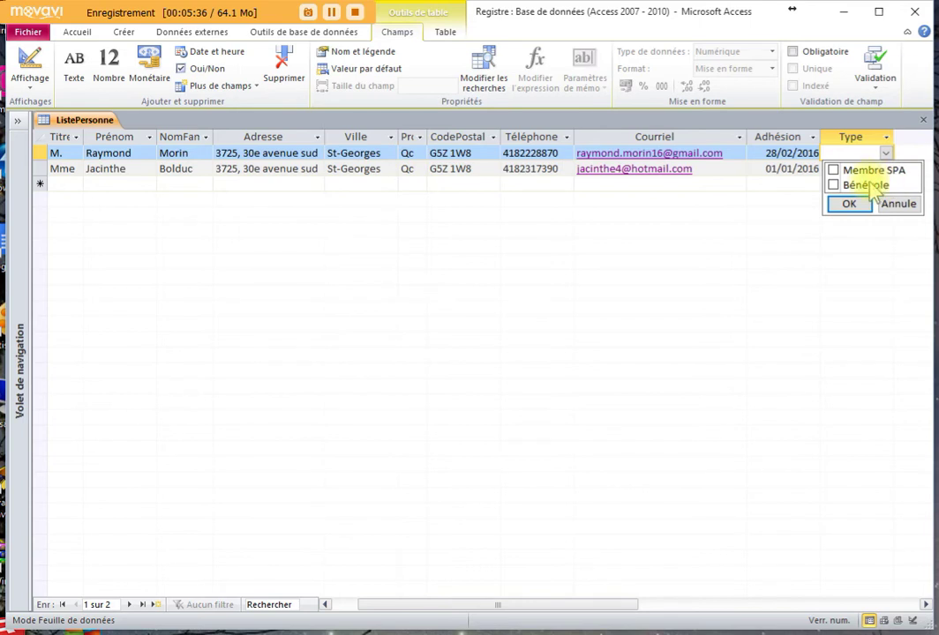
pyautogui.click(833, 170)
pyautogui.click(848, 186)
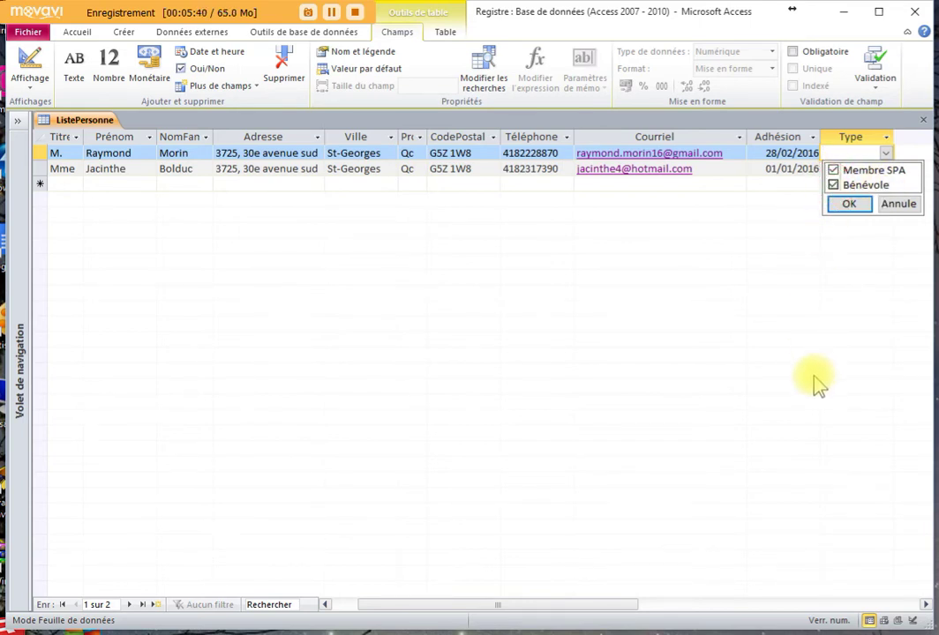
pyautogui.click(849, 205)
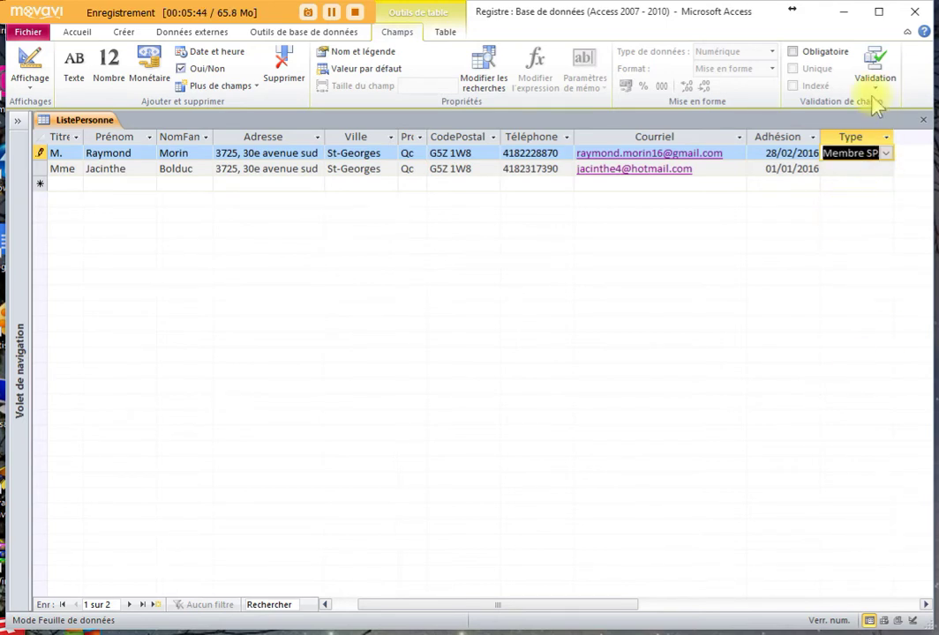
pyautogui.moveTo(893, 132); pyautogui.dragTo(930, 142)
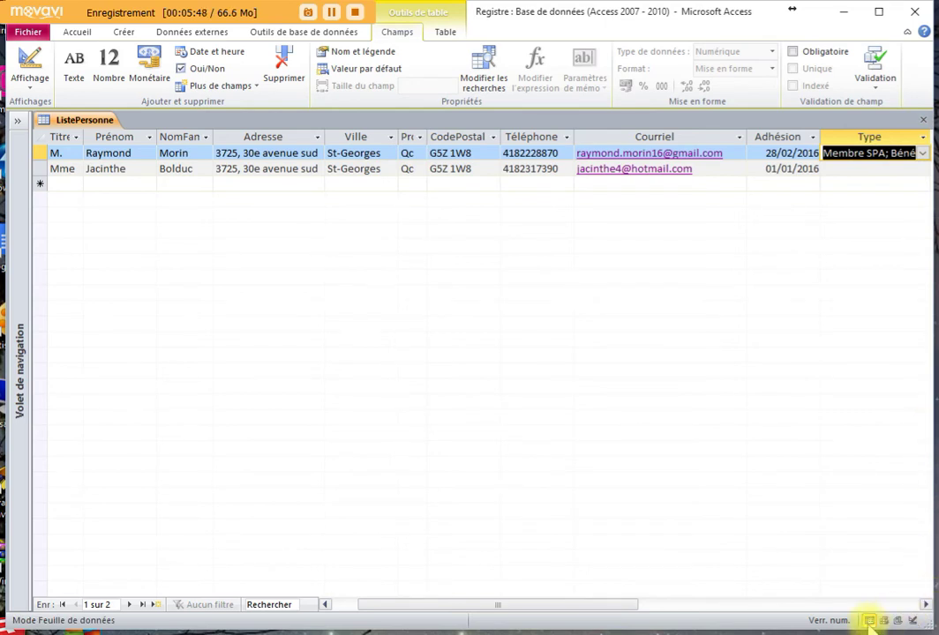
pyautogui.moveTo(620, 608); pyautogui.dragTo(709, 608)
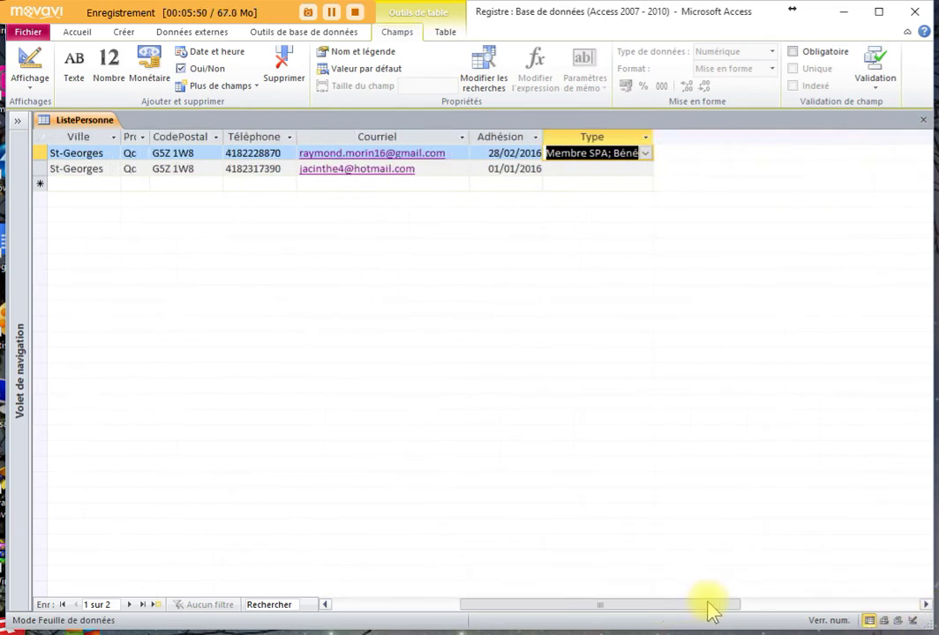
pyautogui.moveTo(653, 136); pyautogui.dragTo(743, 138)
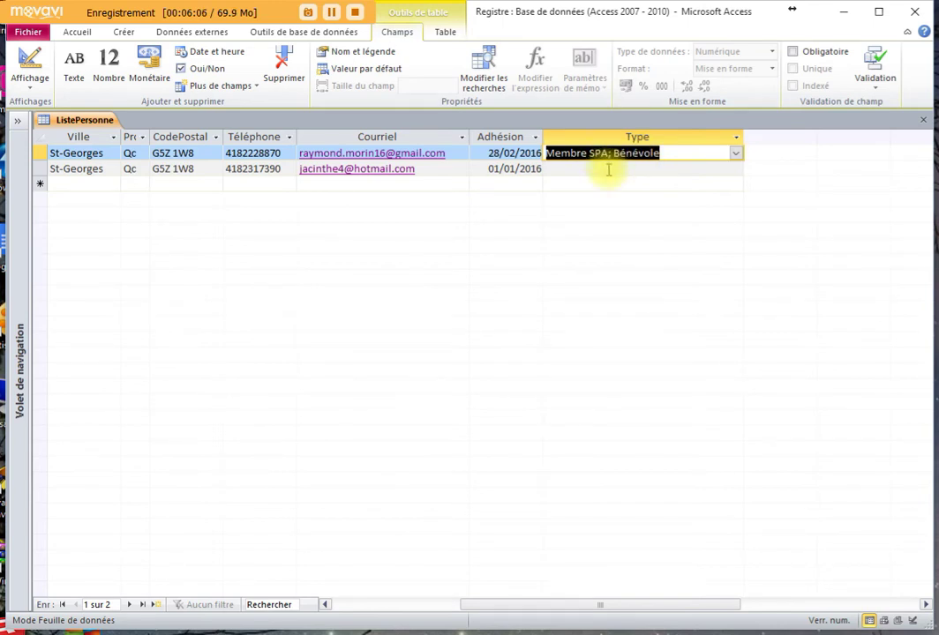
# - Set the second person's Type to Bénévole and scroll the datasheet back left
pyautogui.click(607, 168)
pyautogui.click(734, 167)
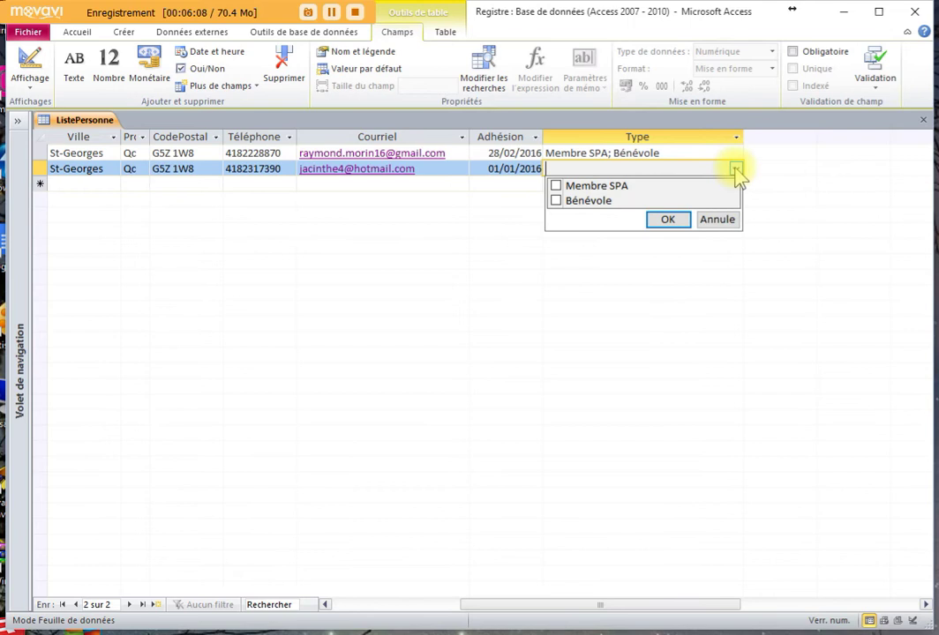
pyautogui.click(555, 201)
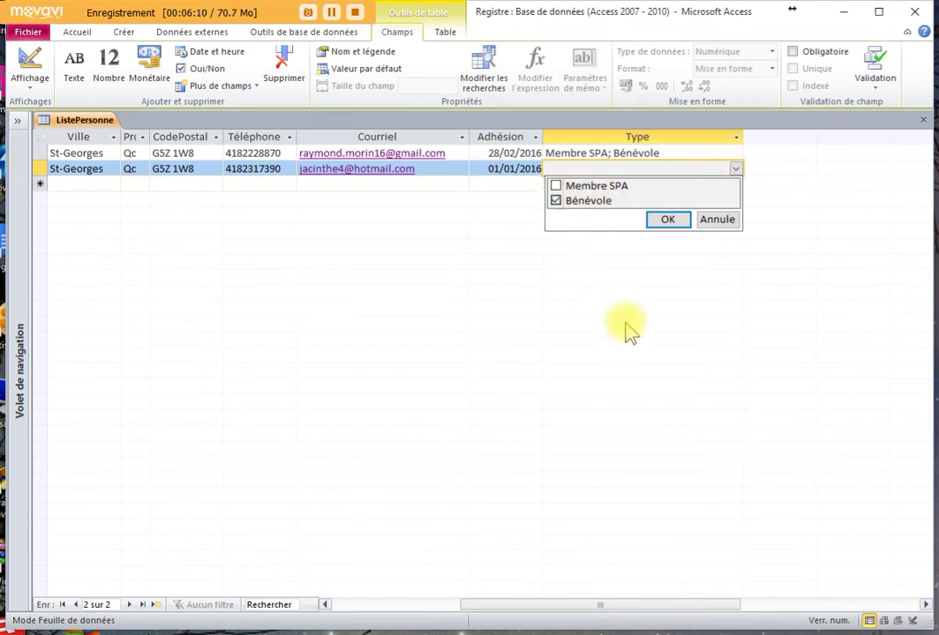
pyautogui.click(667, 219)
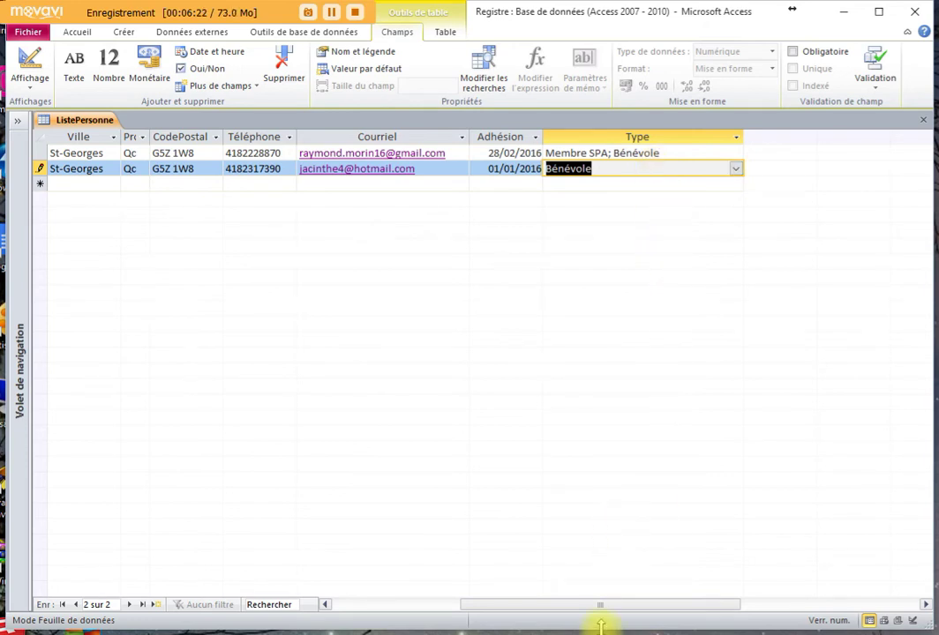
pyautogui.moveTo(602, 609); pyautogui.dragTo(429, 612)
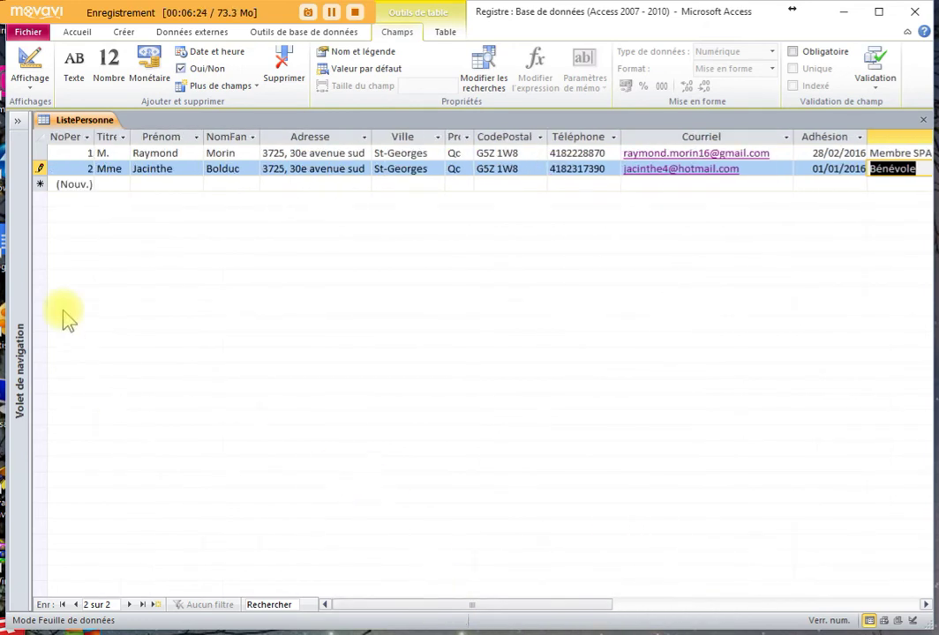
# - Widen the Adresse column, then select the family-name column and list the extra field types
pyautogui.click(315, 153)
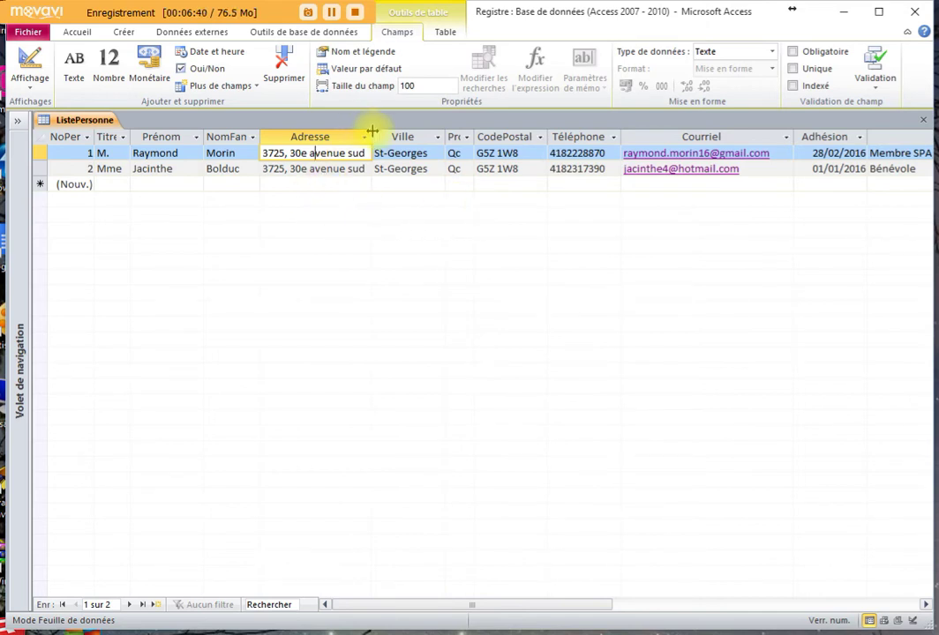
pyautogui.moveTo(372, 131); pyautogui.dragTo(403, 131)
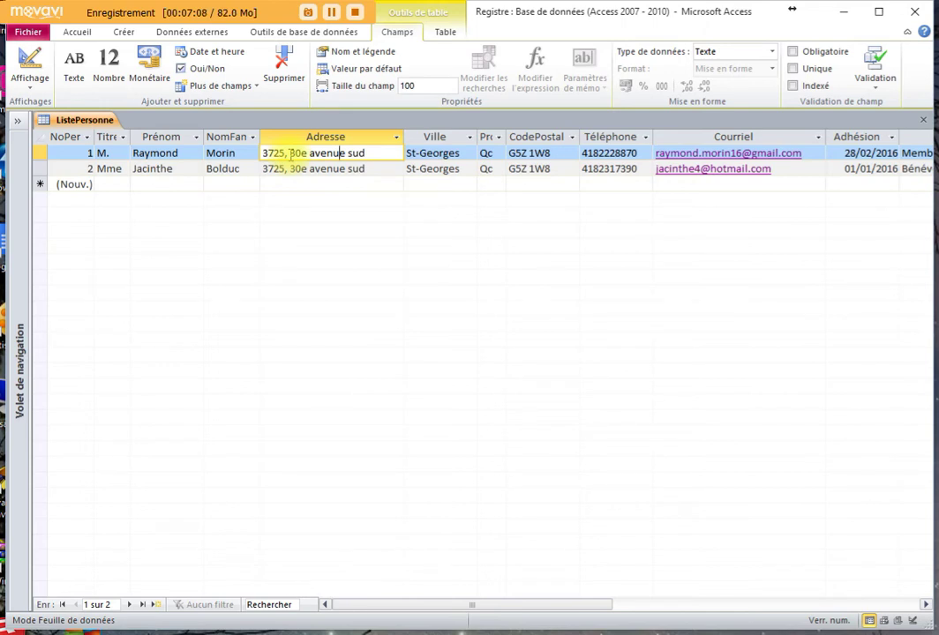
pyautogui.doubleClick(269, 154)
pyautogui.doubleClick(275, 169)
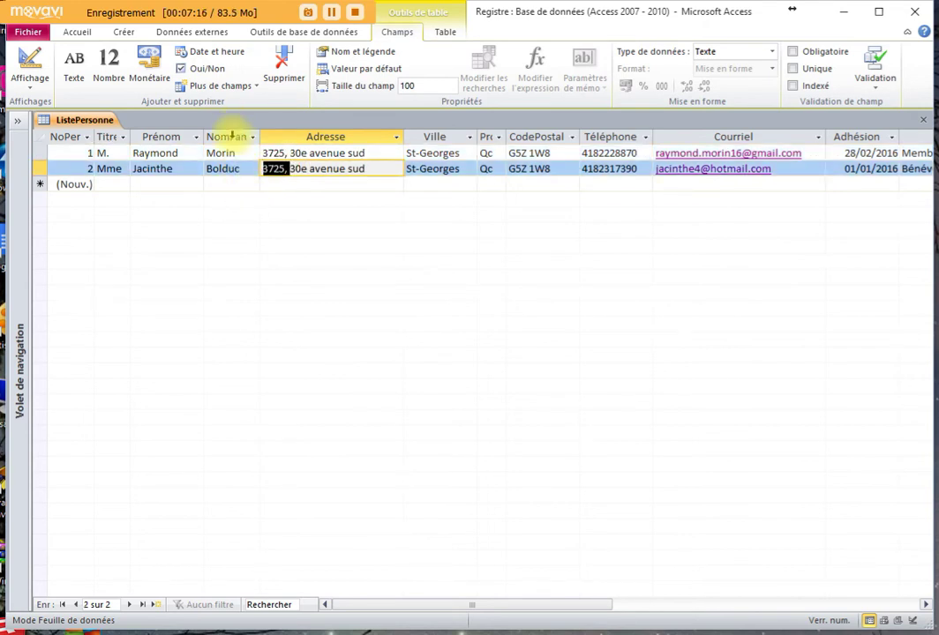
pyautogui.click(228, 137)
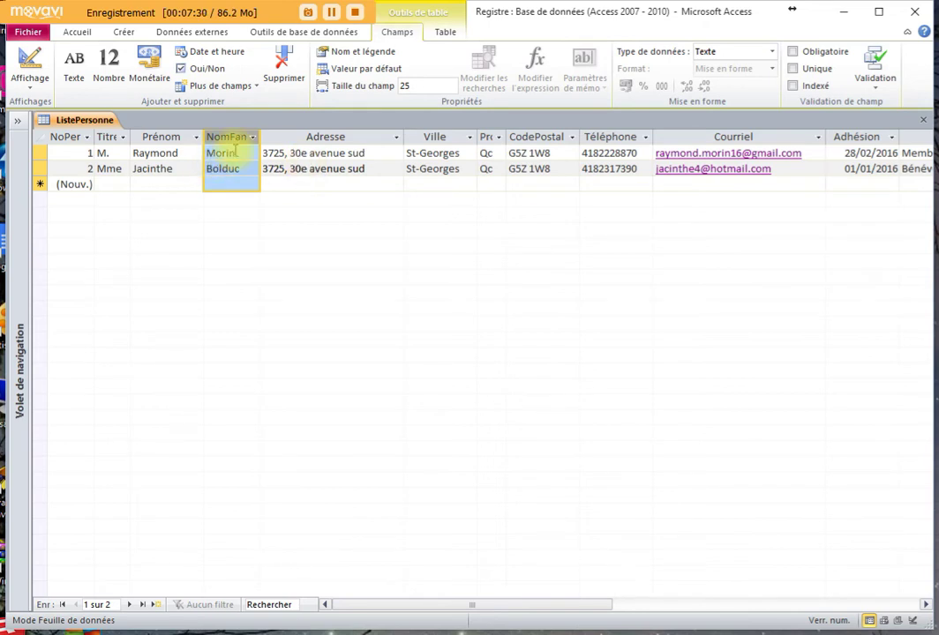
pyautogui.click(256, 89)
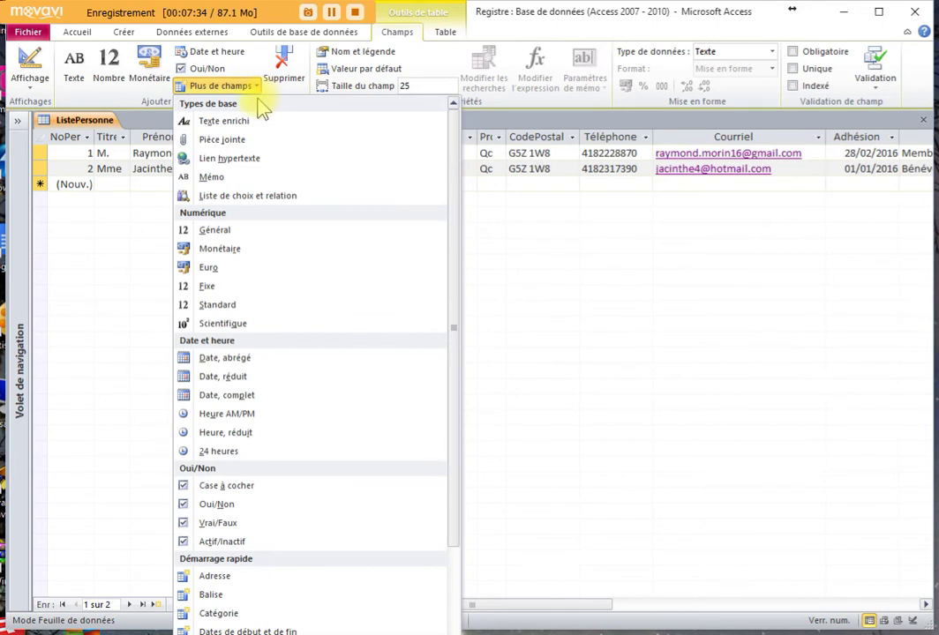
pyautogui.click(219, 233)
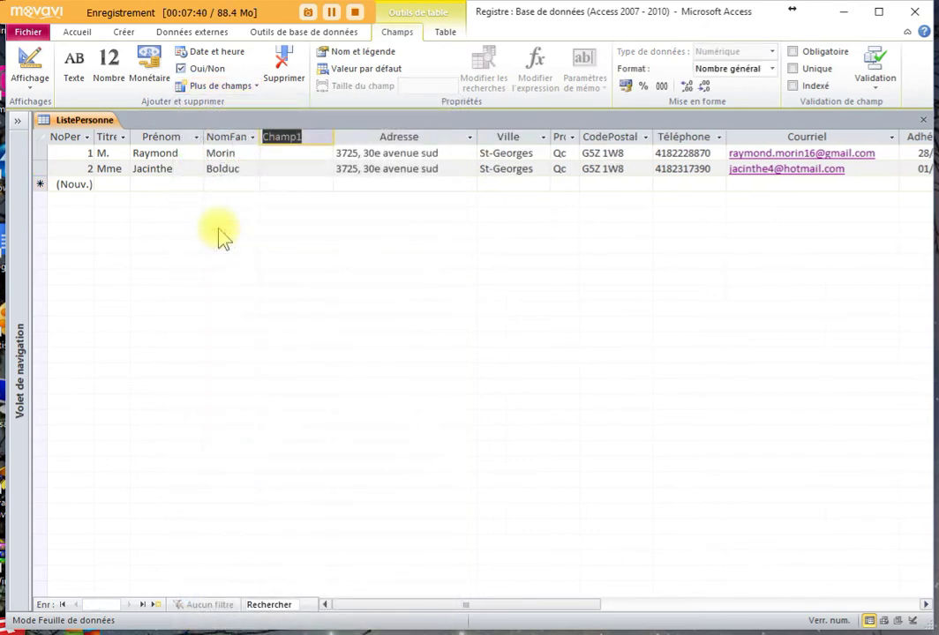
pyautogui.write('N')
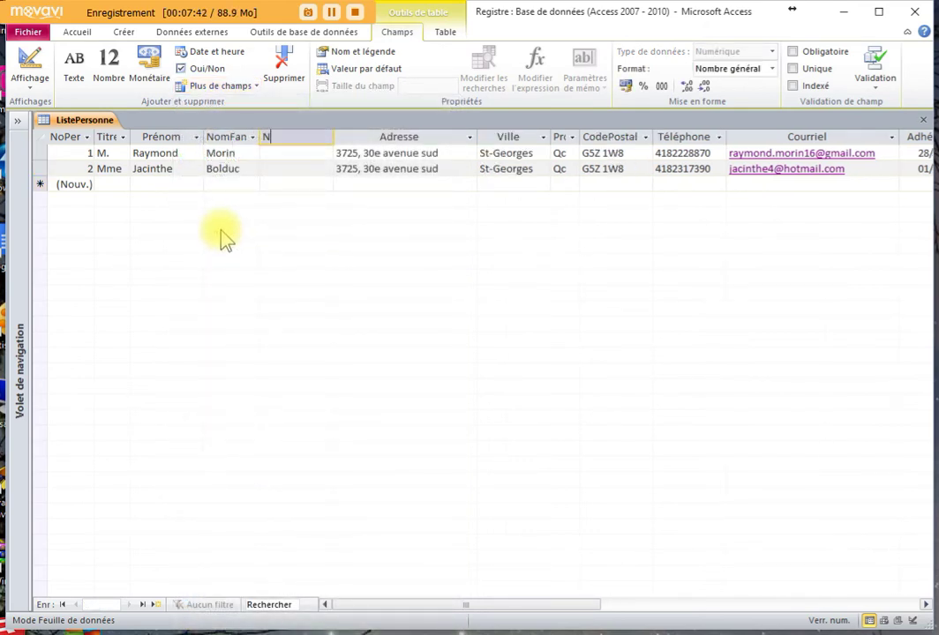
pyautogui.write('oCivic')
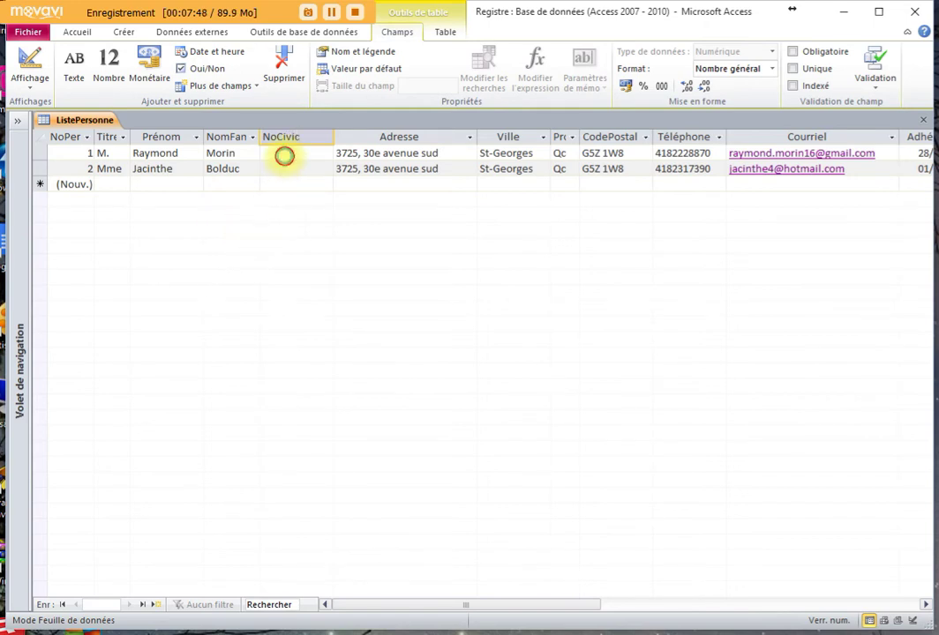
pyautogui.click(284, 156)
pyautogui.click(289, 154)
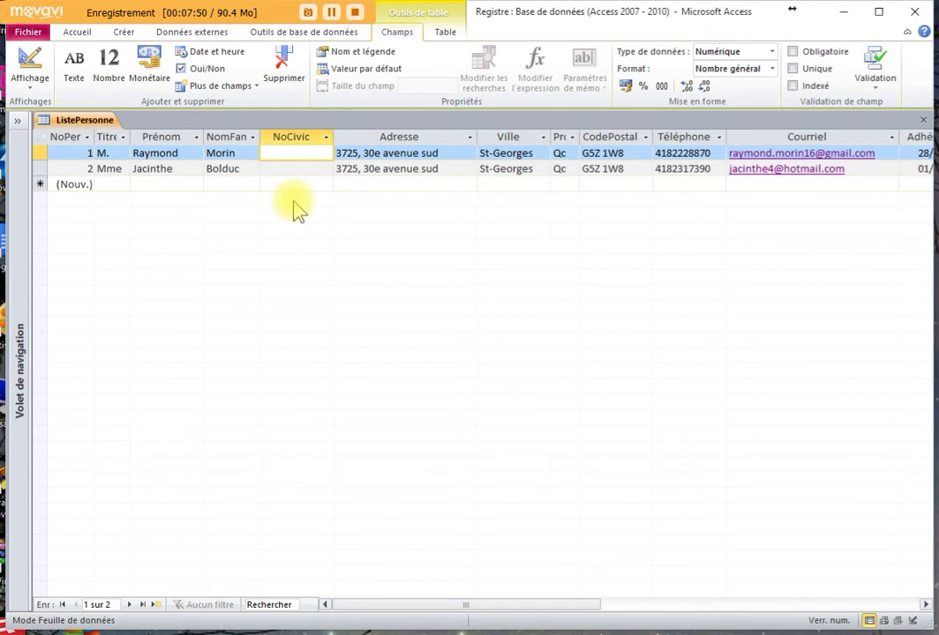
pyautogui.click(298, 171)
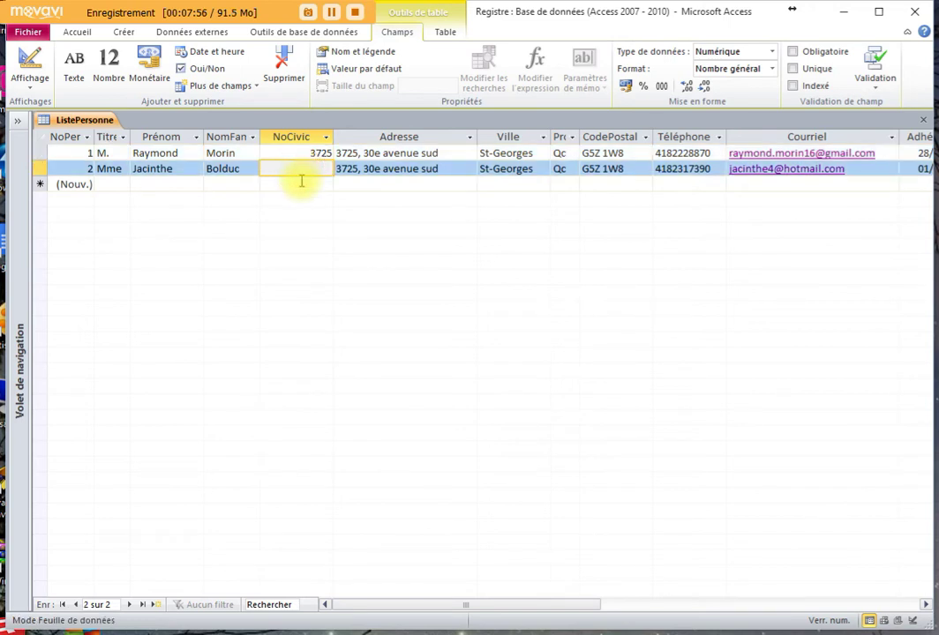
pyautogui.click(363, 153)
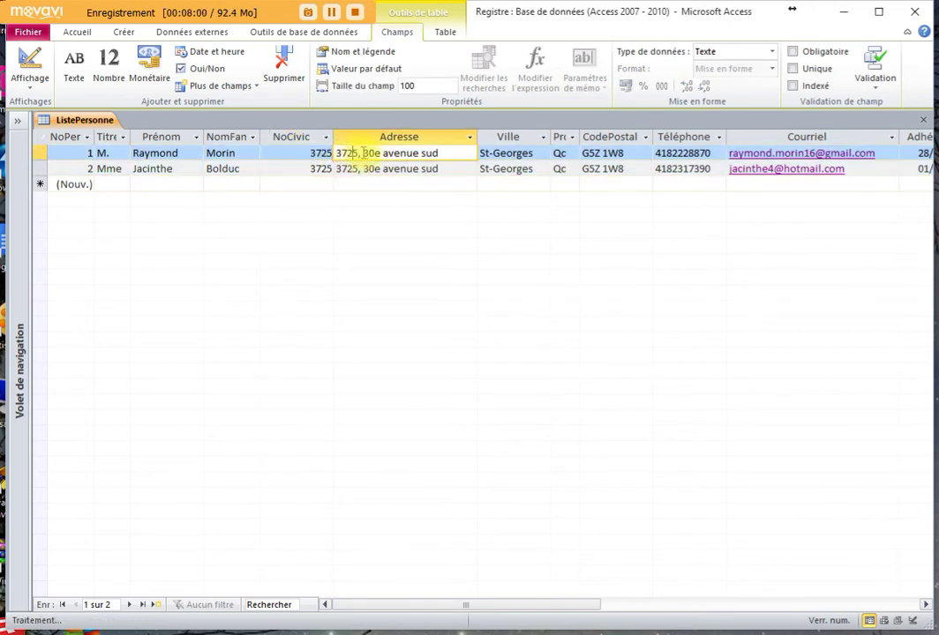
pyautogui.press('BackSpace')
pyautogui.press('BackSpace')
pyautogui.press('BackSpace')
pyautogui.press('BackSpace')
pyautogui.press('BackSpace')
pyautogui.press('BackSpace')
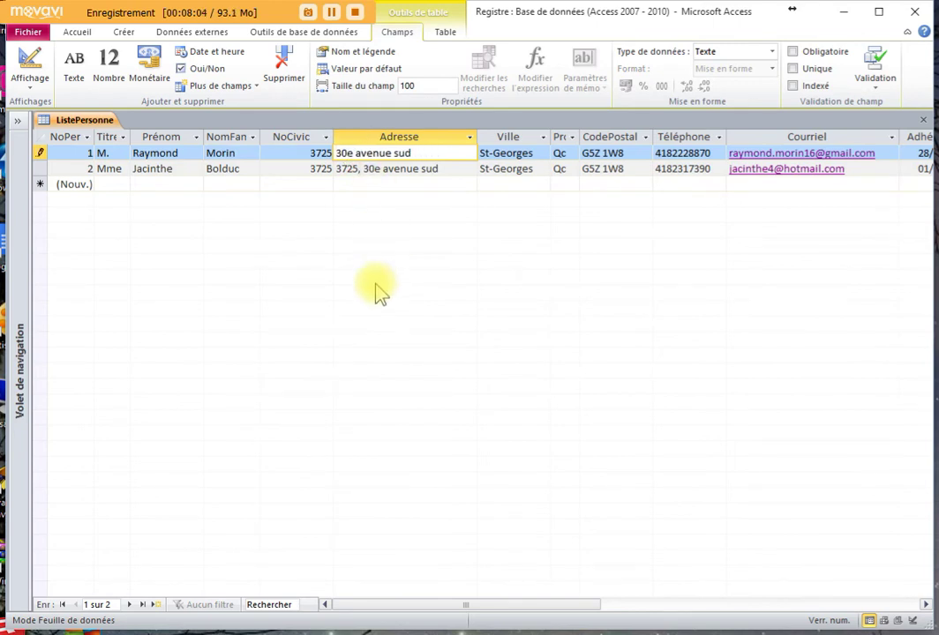
pyautogui.click(362, 169)
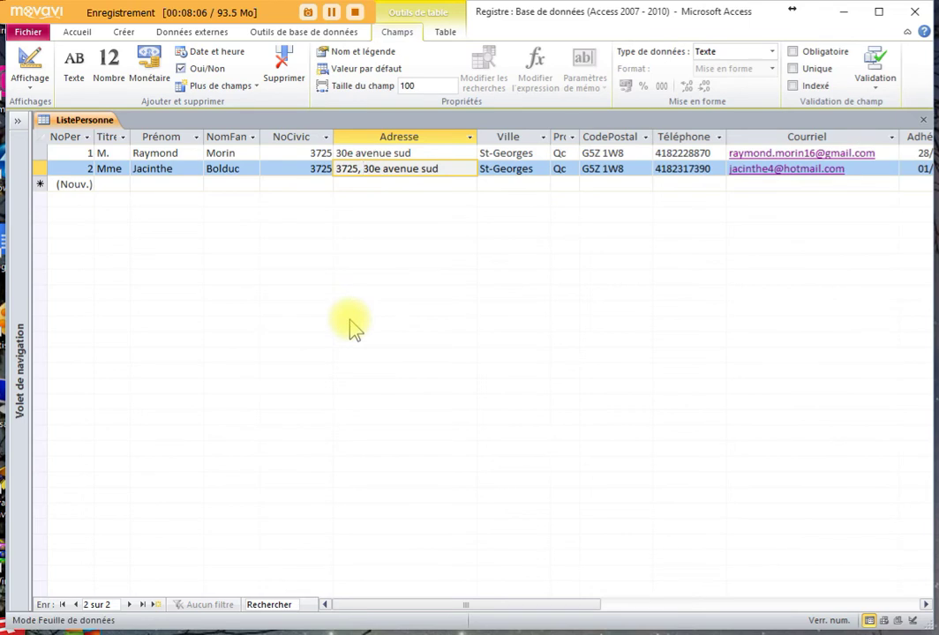
pyautogui.press('BackSpace')
pyautogui.press('BackSpace')
pyautogui.press('BackSpace')
pyautogui.press('BackSpace')
pyautogui.press('BackSpace')
pyautogui.press('BackSpace')
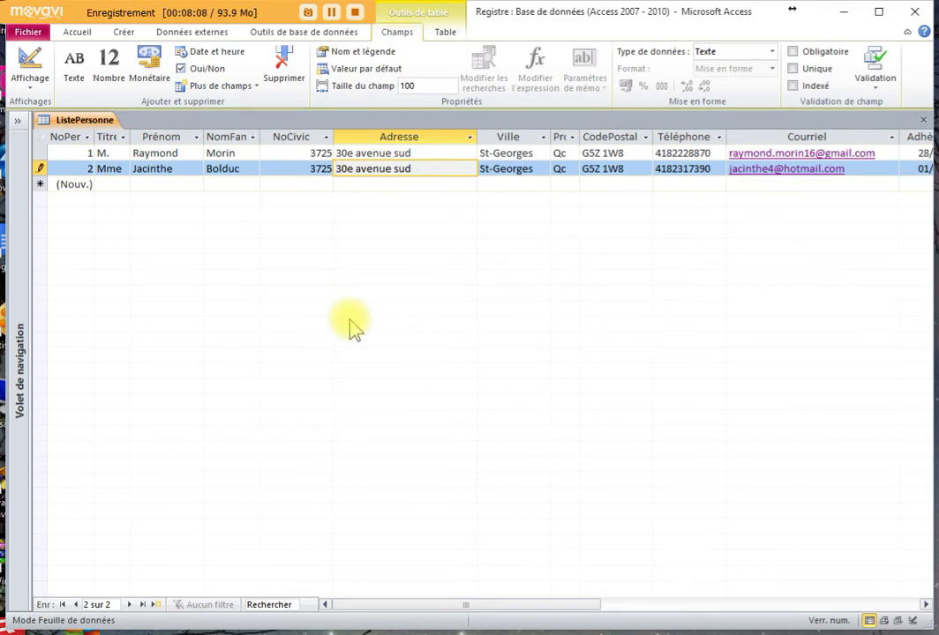
pyautogui.click(293, 153)
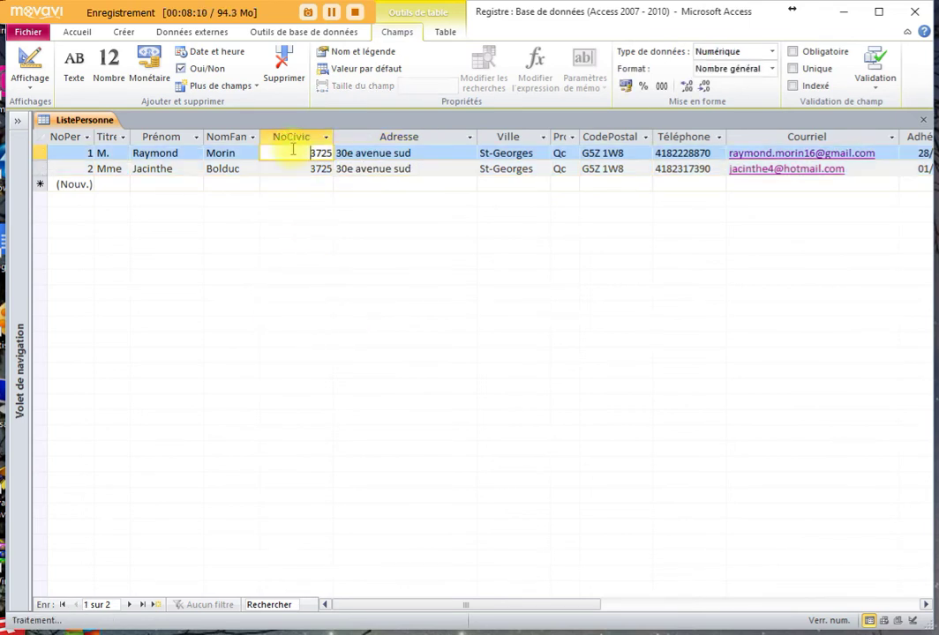
pyautogui.click(292, 137)
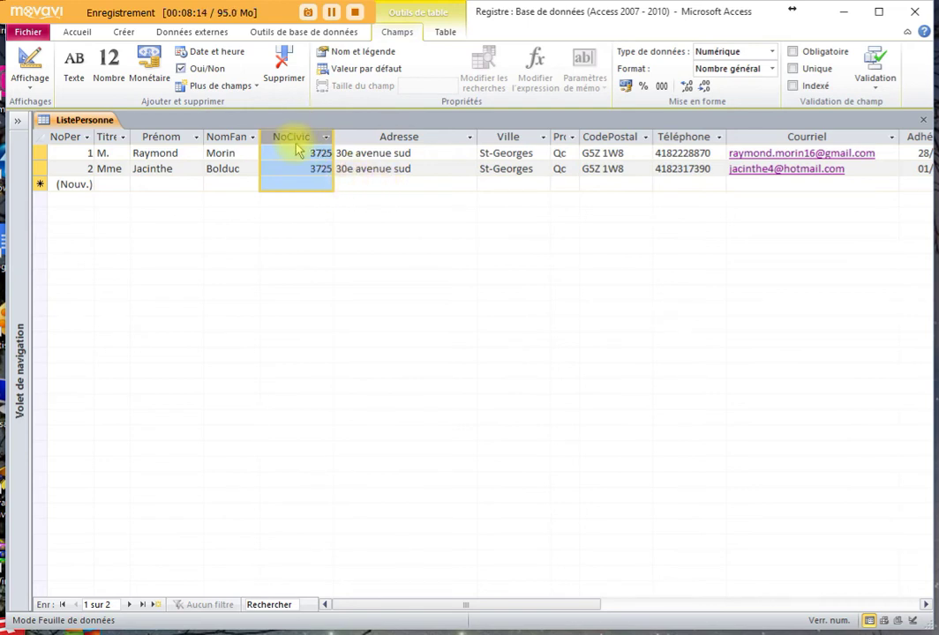
# - Give the NoCivic field the caption NoCivique through Nom et légende
pyautogui.click(367, 52)
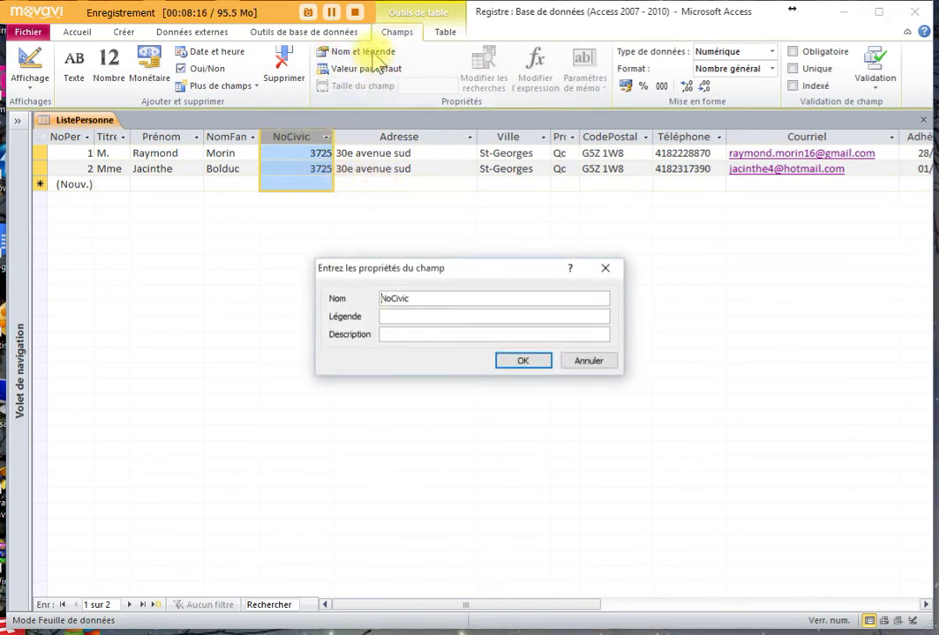
pyautogui.moveTo(417, 297); pyautogui.dragTo(356, 300)
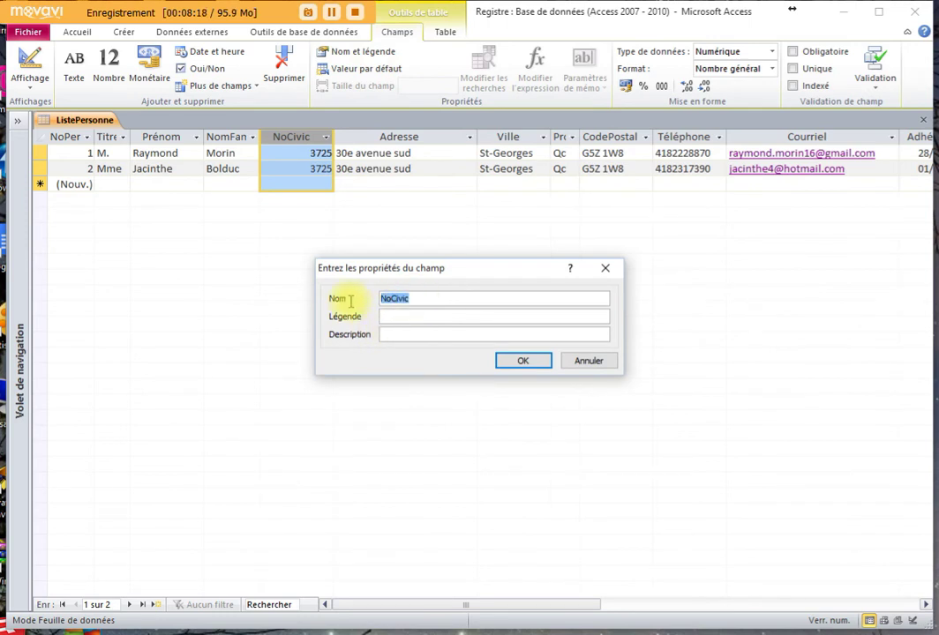
pyautogui.click(397, 315)
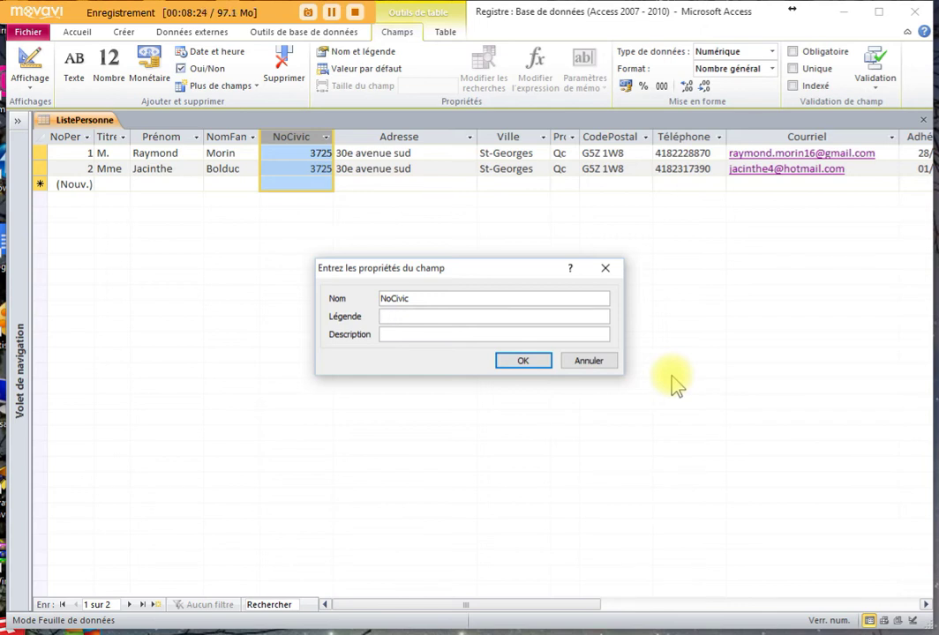
pyautogui.write('NoCivique')
pyautogui.click(540, 364)
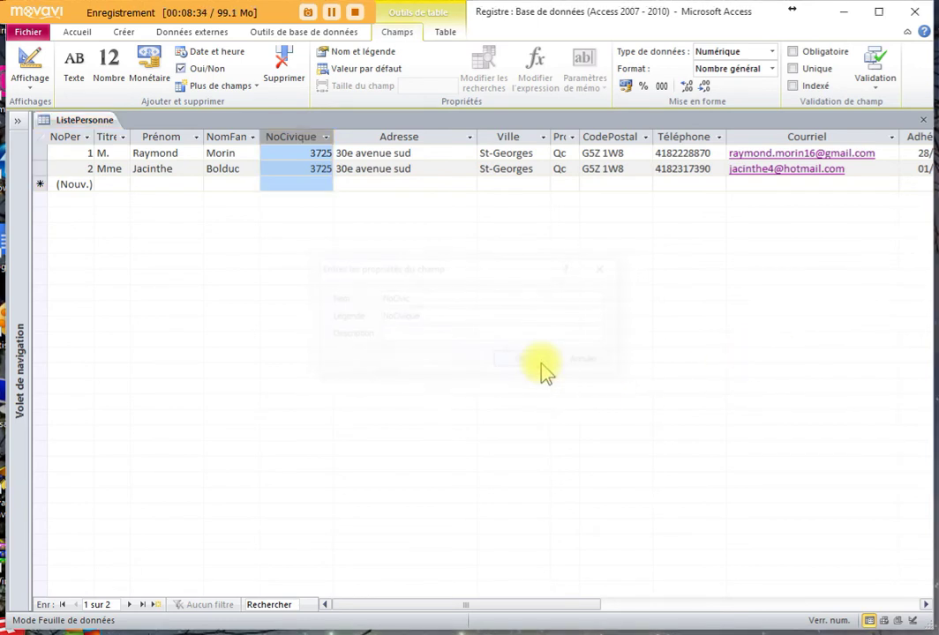
pyautogui.click(415, 152)
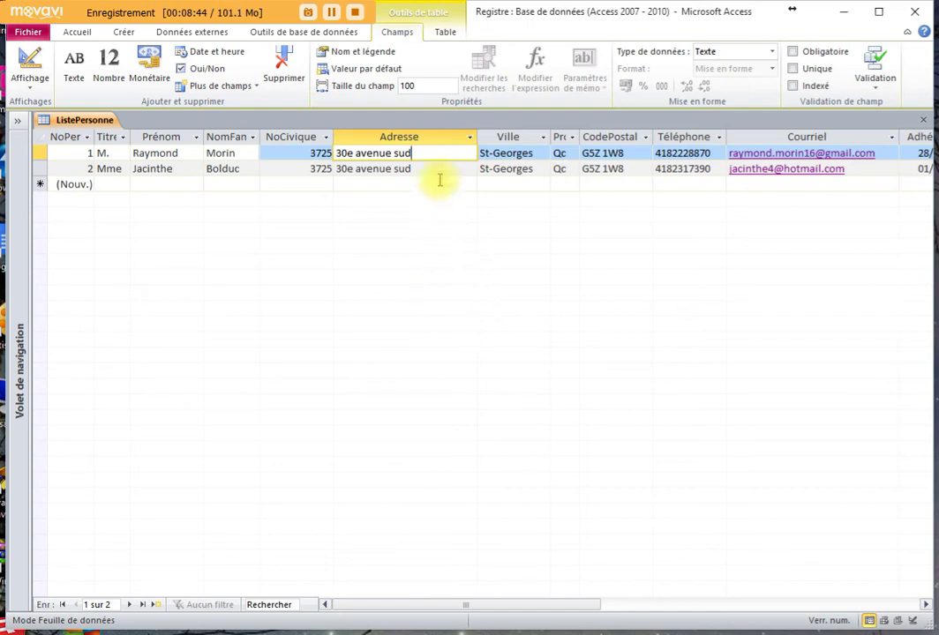
pyautogui.click(455, 138)
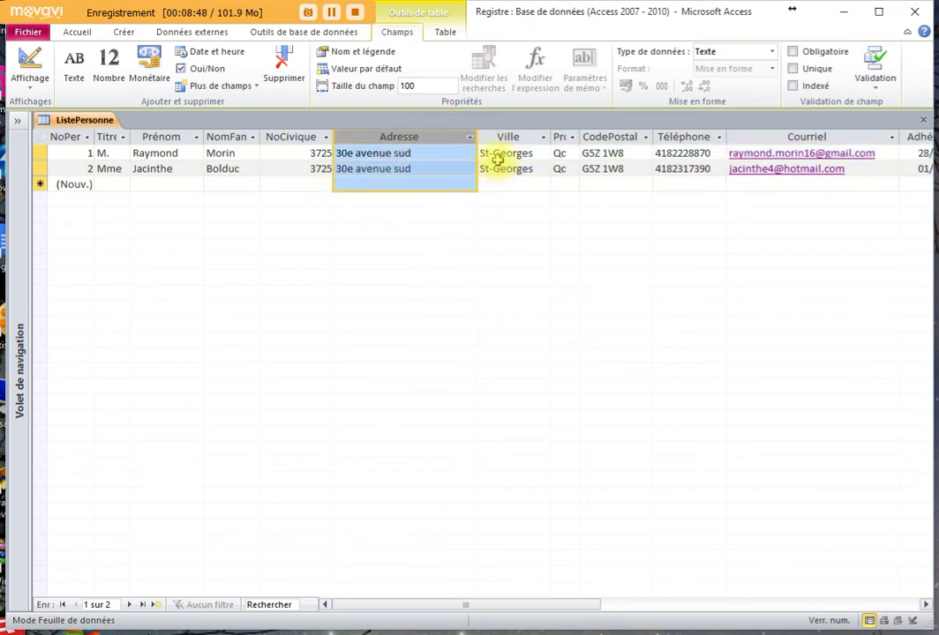
# - Add a rich text (memo) field after Adresse and name it Appart
pyautogui.click(256, 91)
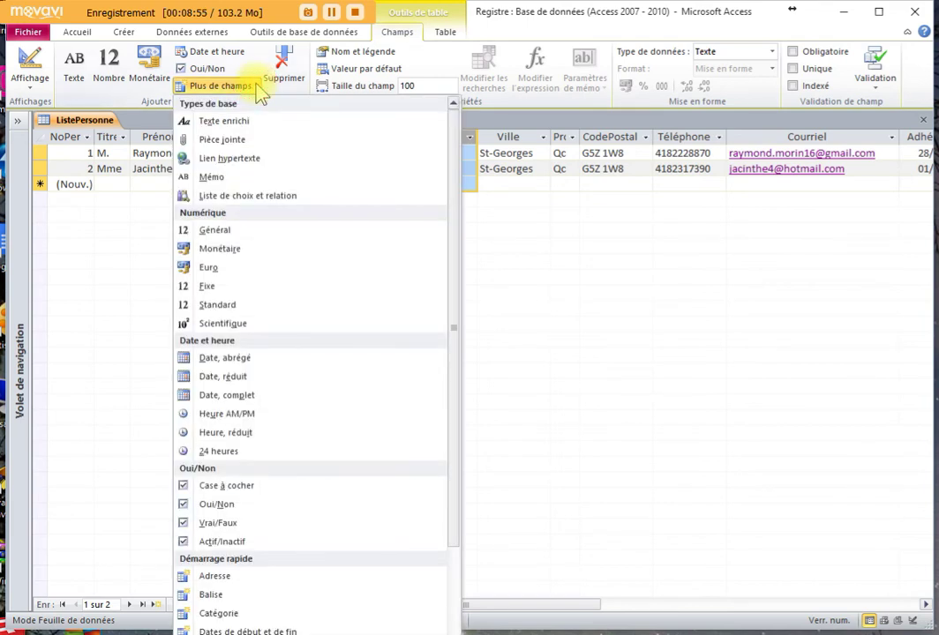
pyautogui.click(232, 122)
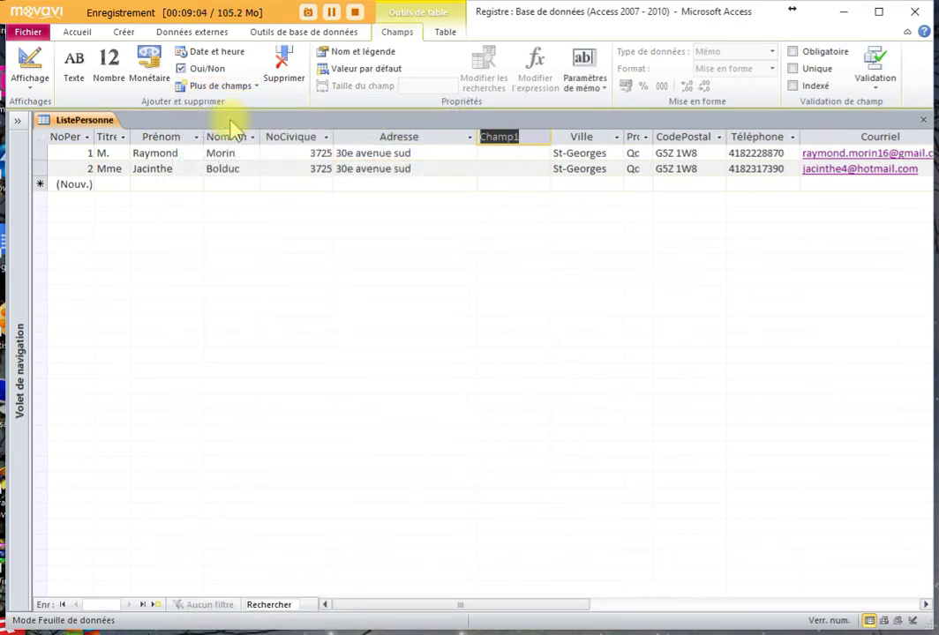
pyautogui.write('Appart')
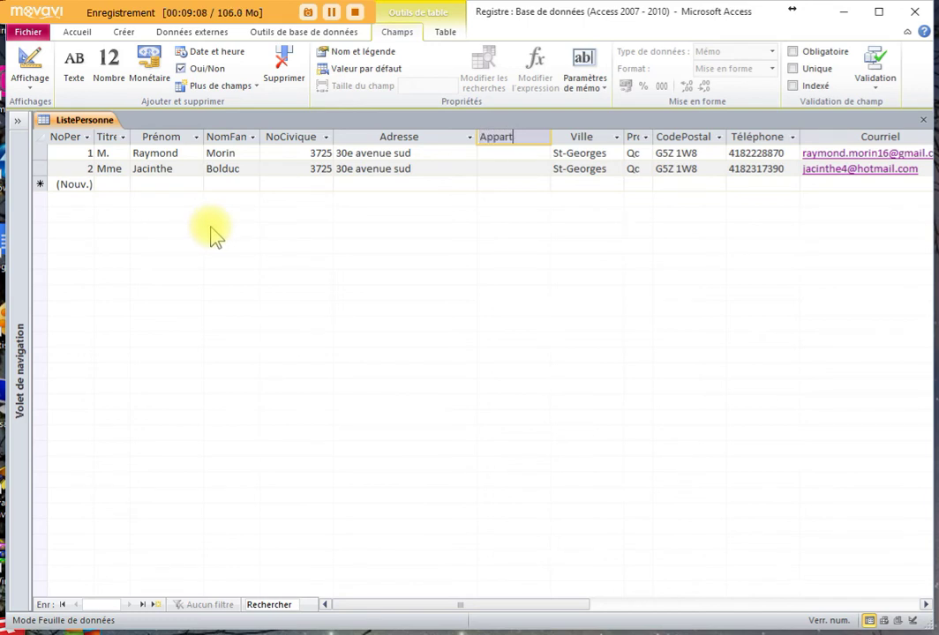
pyautogui.click(487, 157)
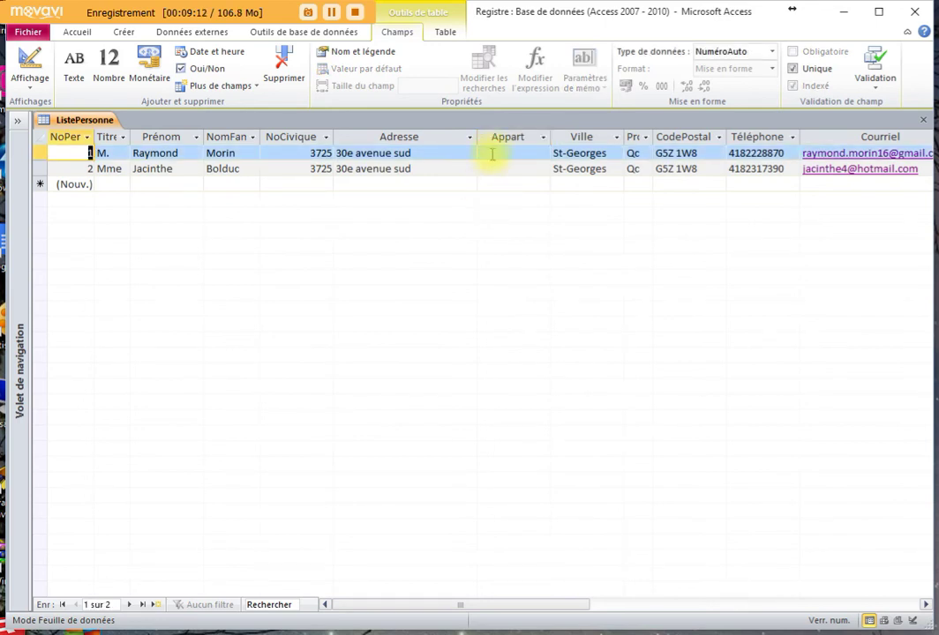
pyautogui.click(495, 154)
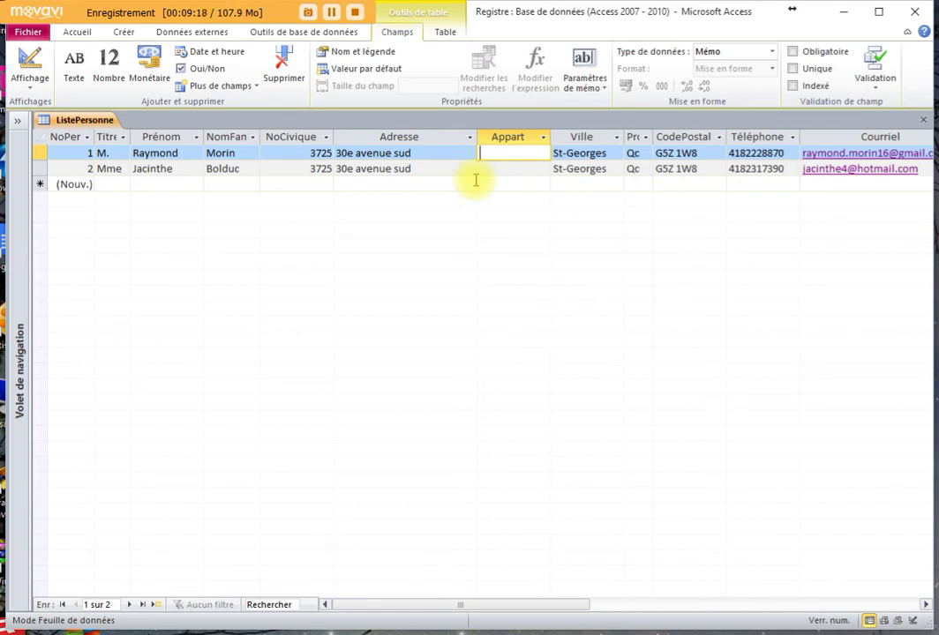
pyautogui.click(508, 141)
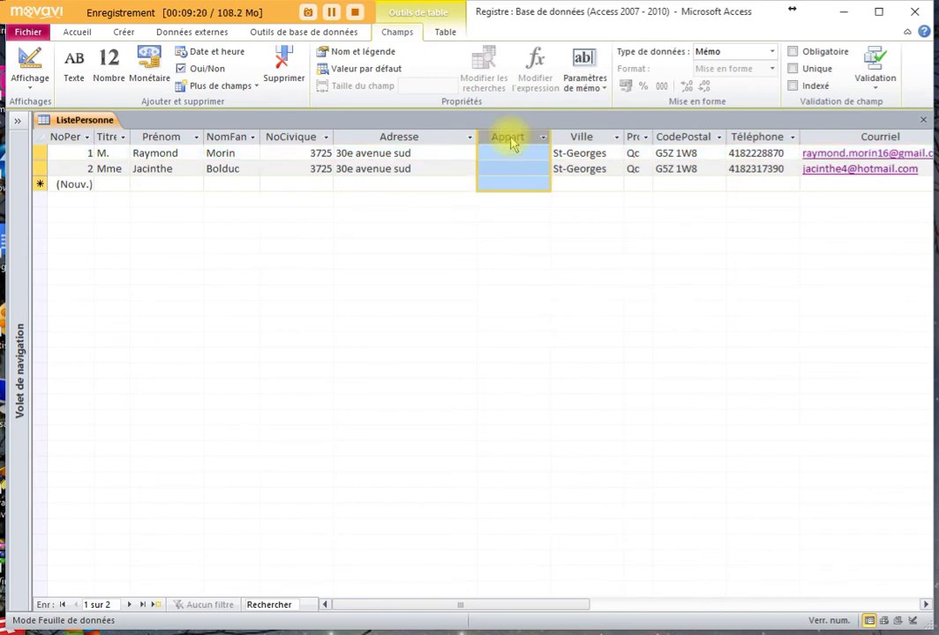
# - Review Appart's name and caption without changes, then reselect Adresse and list more field types
pyautogui.click(347, 52)
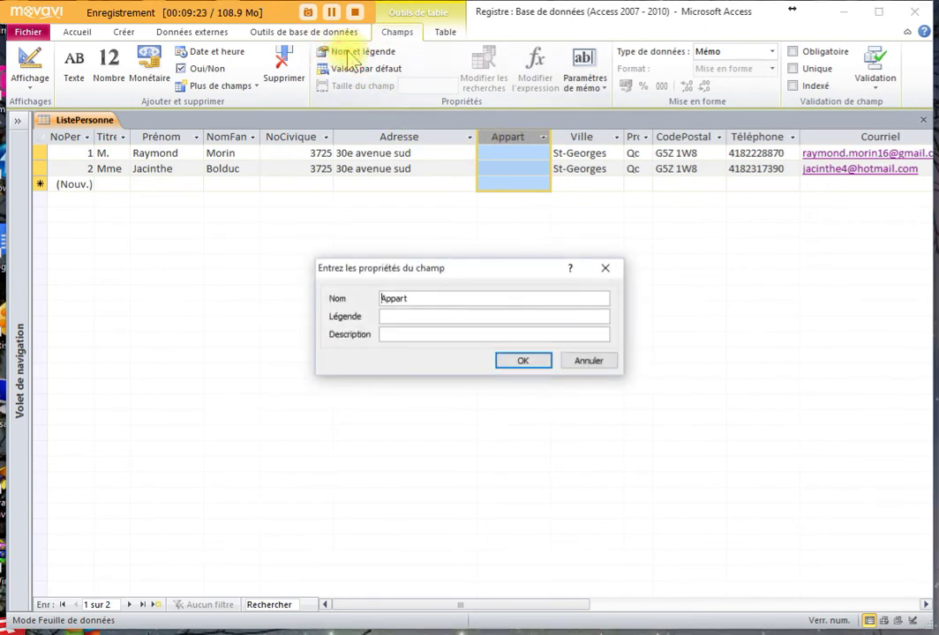
pyautogui.click(593, 364)
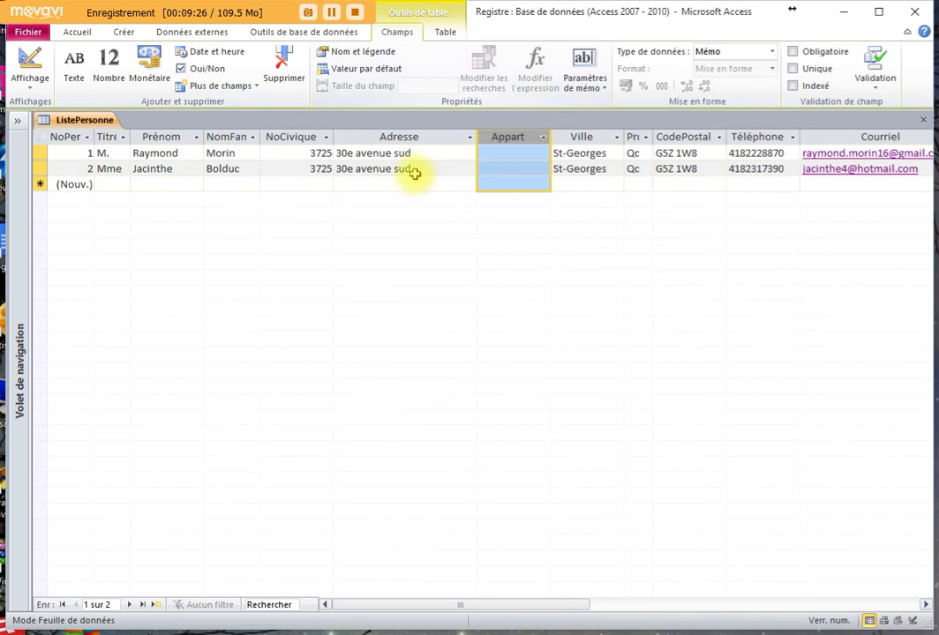
pyautogui.click(421, 153)
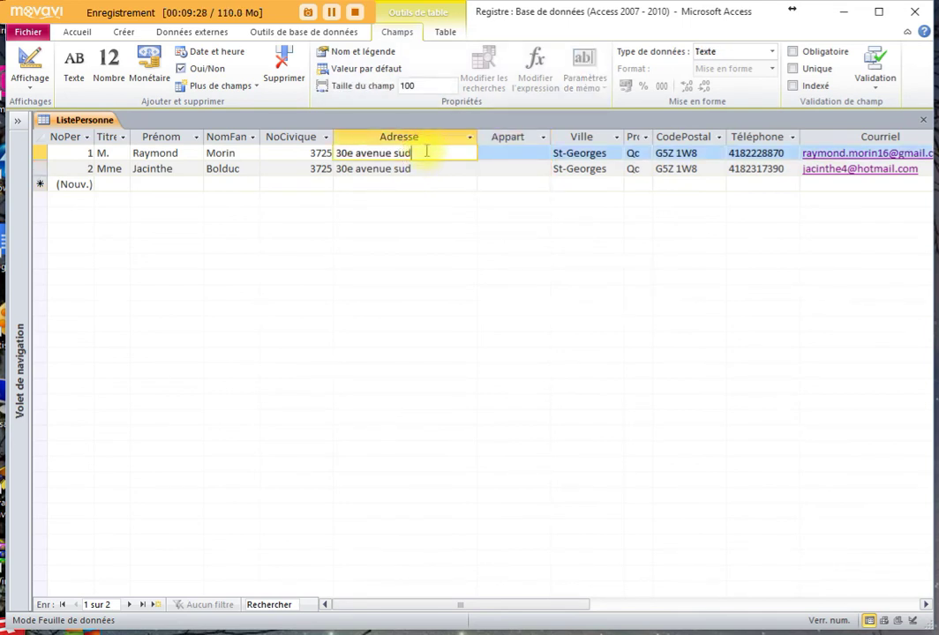
pyautogui.click(424, 138)
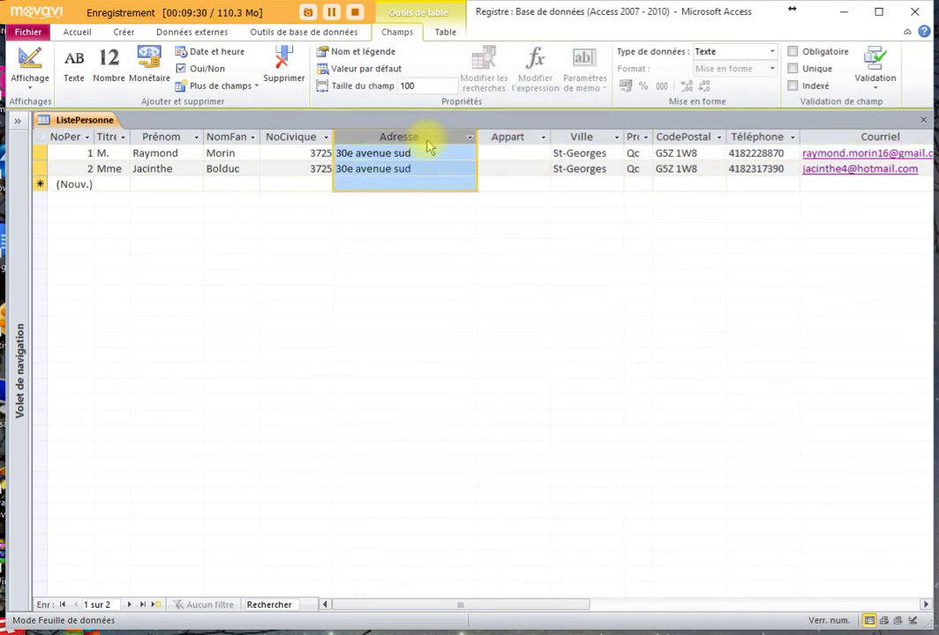
pyautogui.click(499, 152)
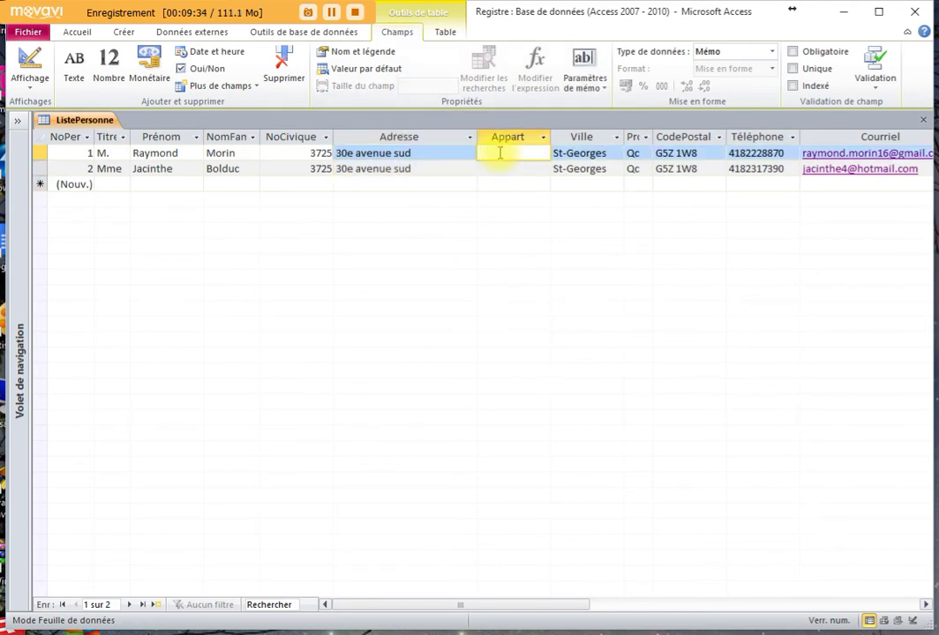
pyautogui.click(410, 139)
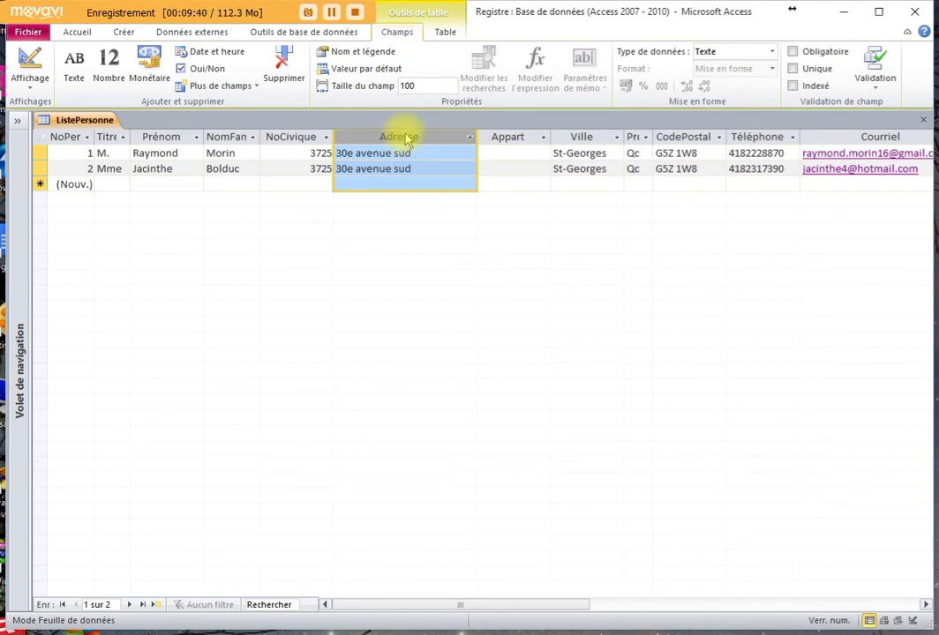
pyautogui.click(252, 89)
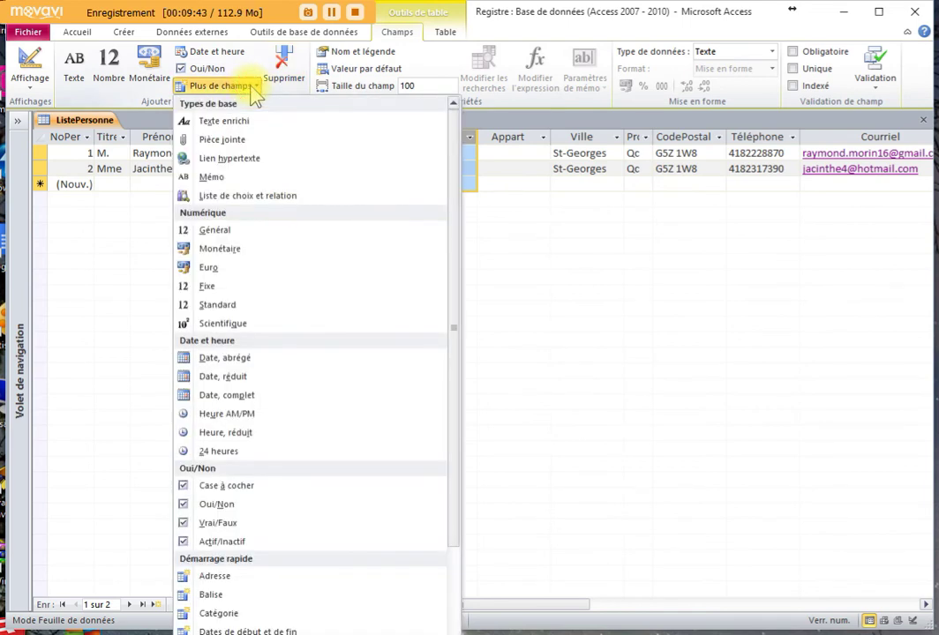
# - Insert another rich text field after Adresse named Appar
pyautogui.click(212, 122)
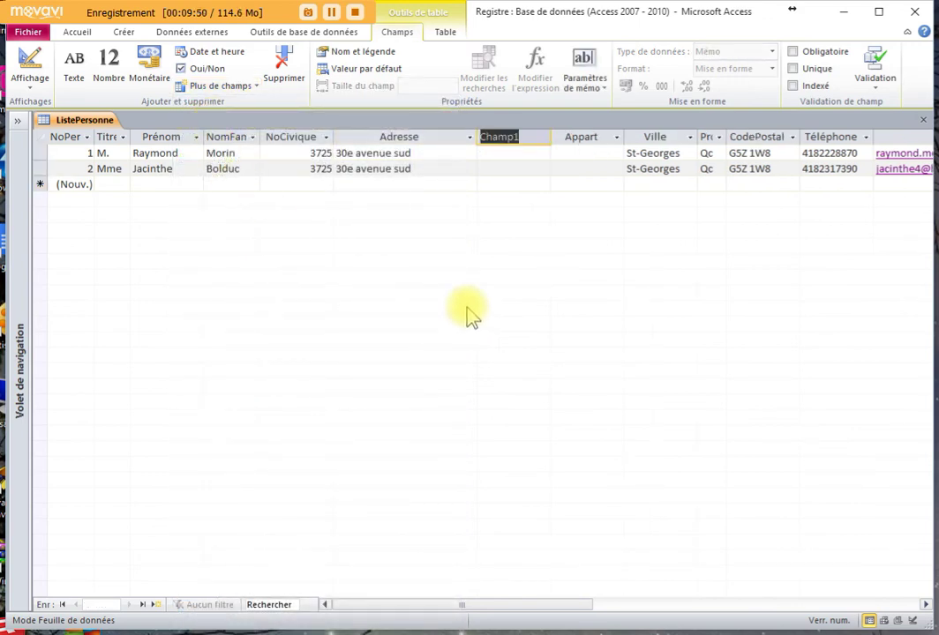
pyautogui.write('A')
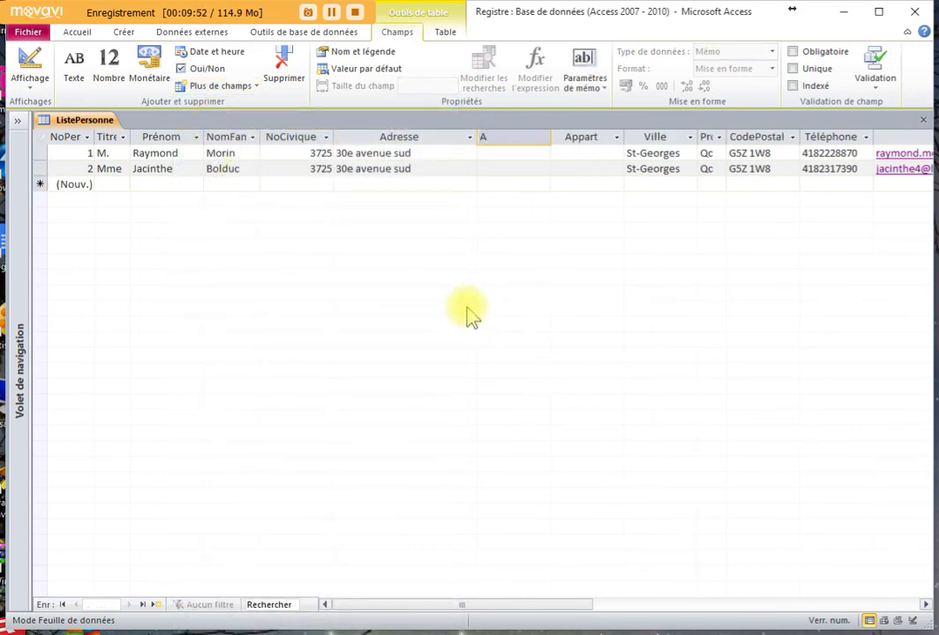
pyautogui.write('ppar')
# - Delete the duplicate Appar field, confirming its permanent removal
pyautogui.click(508, 168)
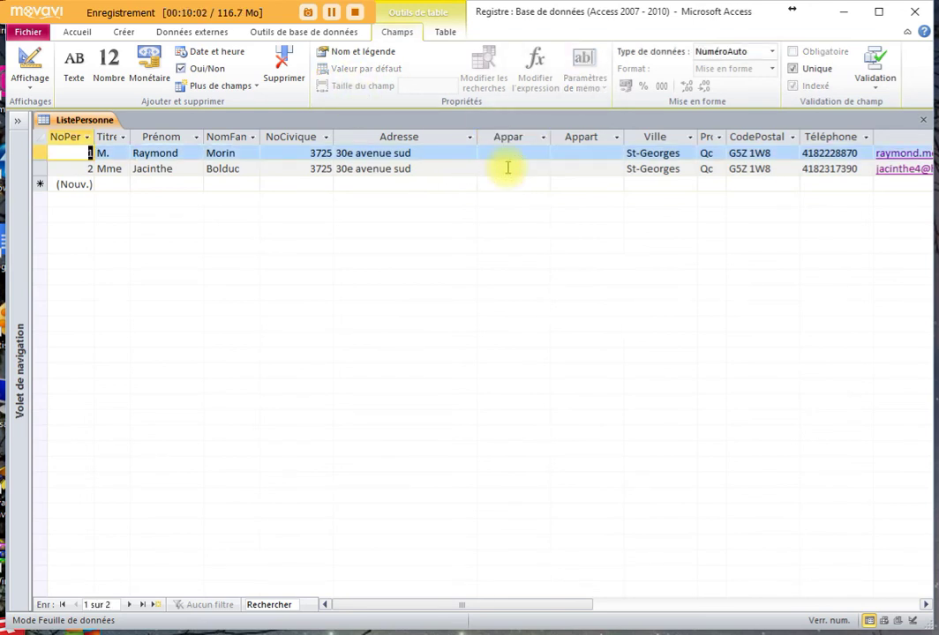
pyautogui.click(508, 139)
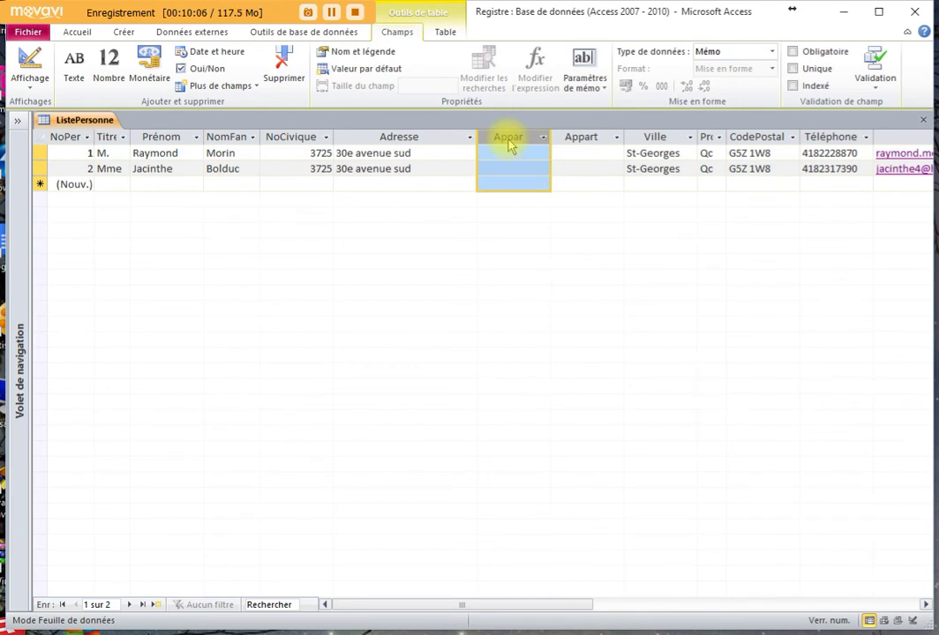
pyautogui.click(249, 95)
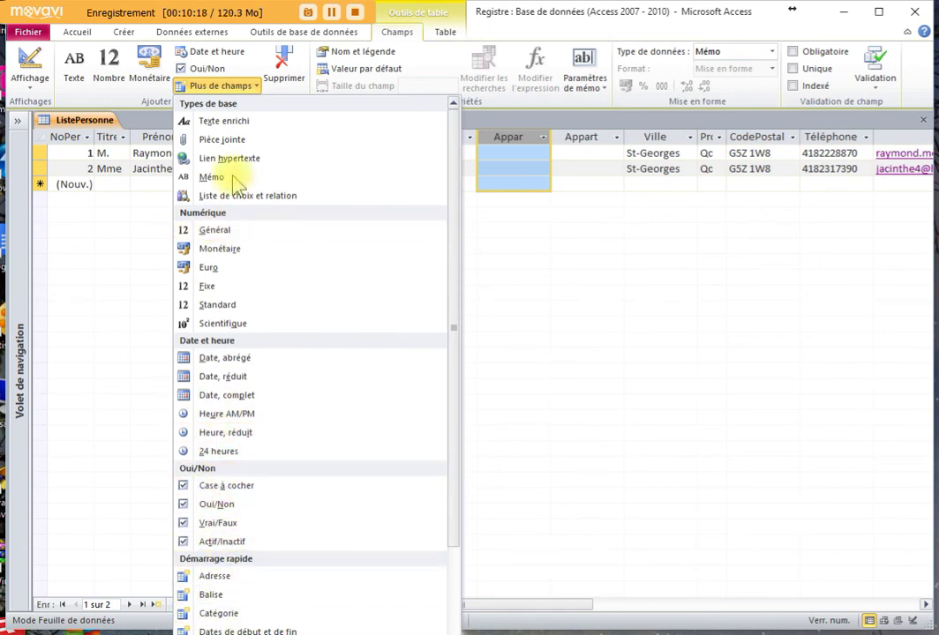
pyautogui.click(250, 85)
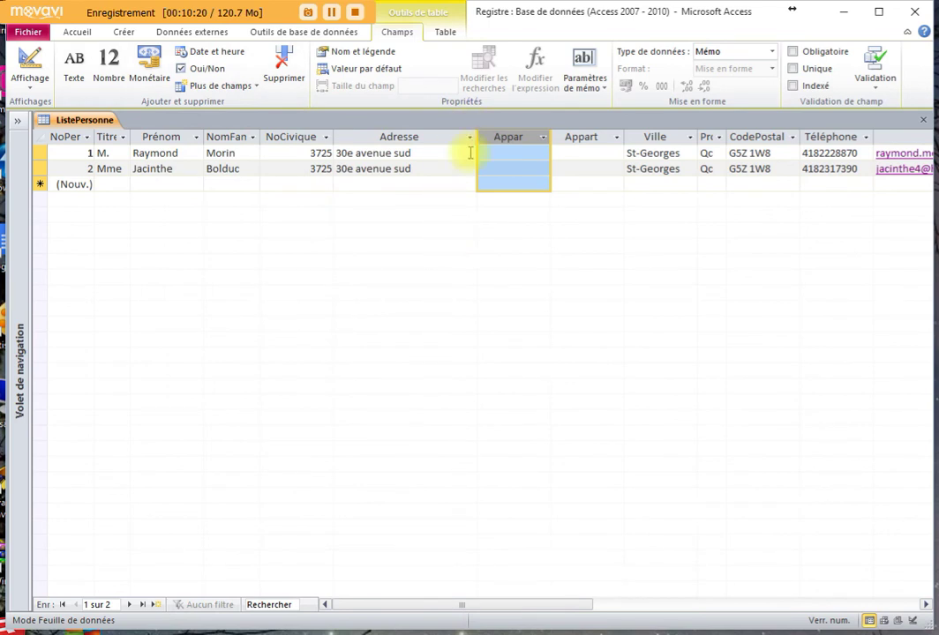
pyautogui.click(582, 153)
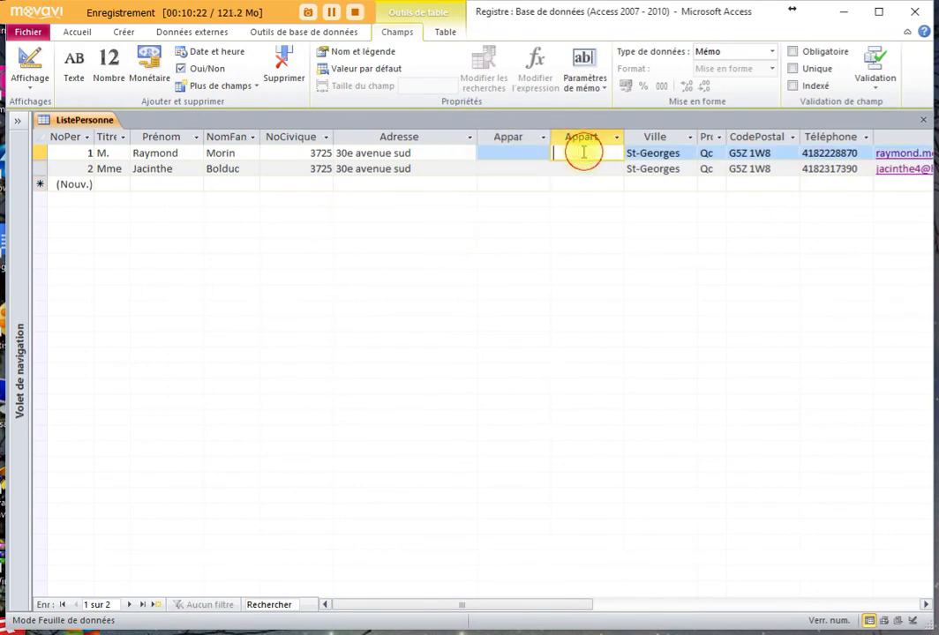
pyautogui.click(526, 141)
pyautogui.click(284, 67)
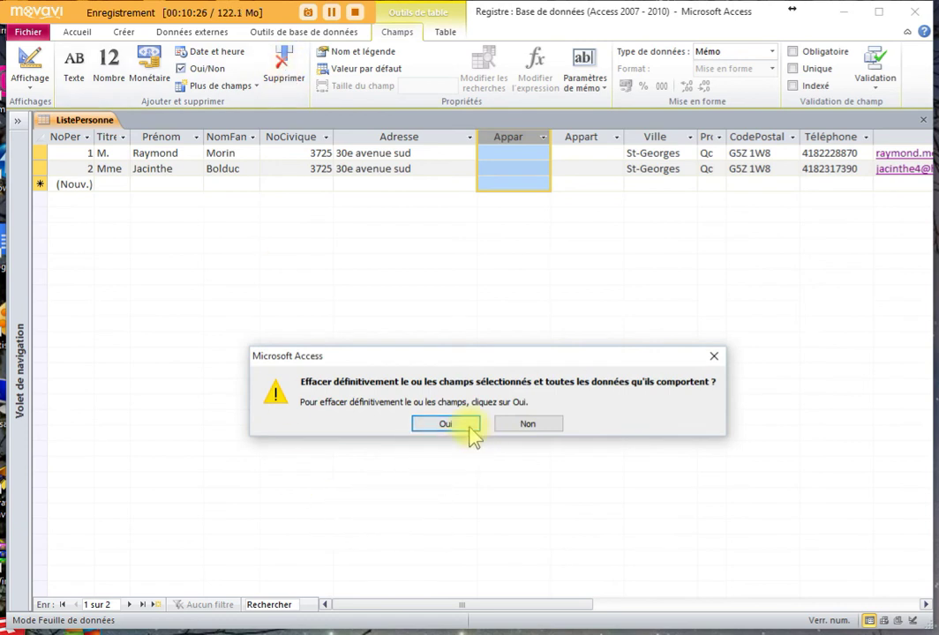
pyautogui.click(468, 426)
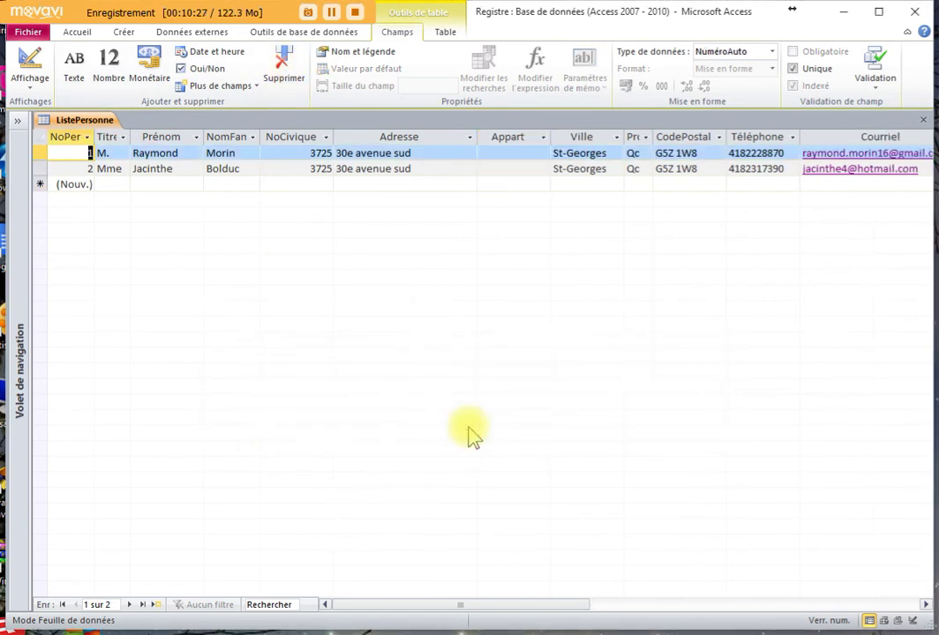
# - Enter 2-B in the first person's Appart cell and save the record
pyautogui.click(505, 151)
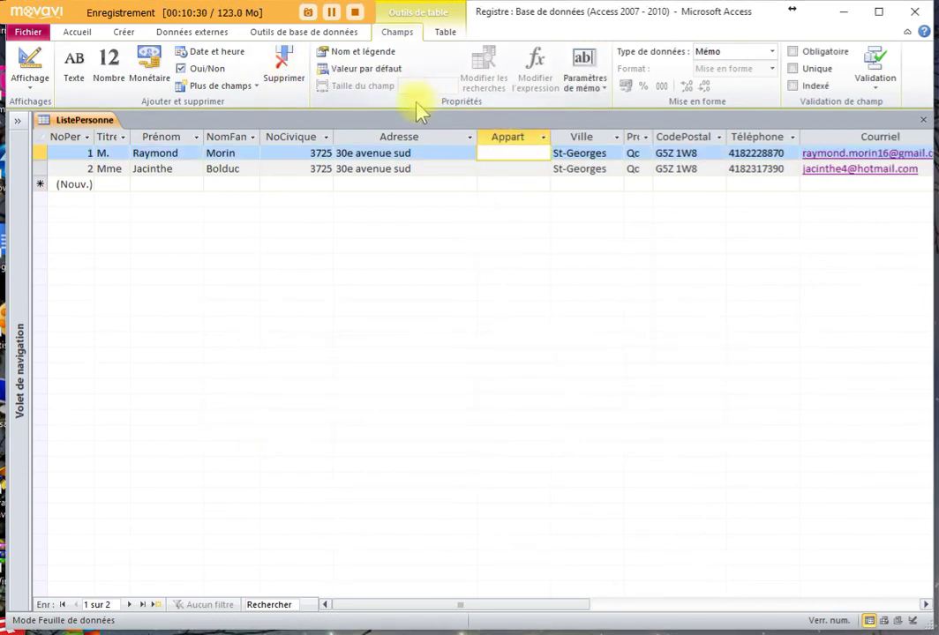
pyautogui.click(419, 153)
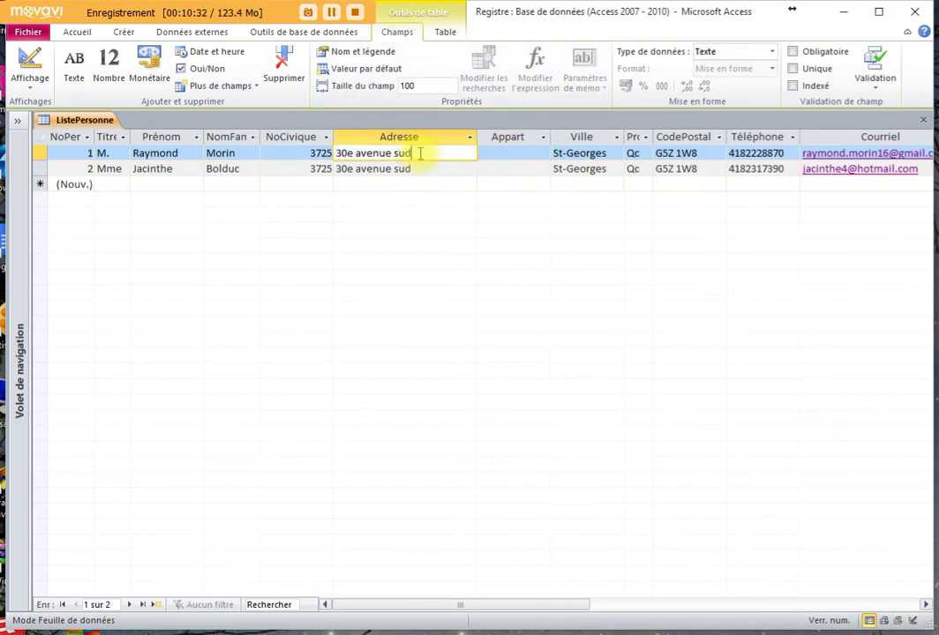
pyautogui.click(521, 153)
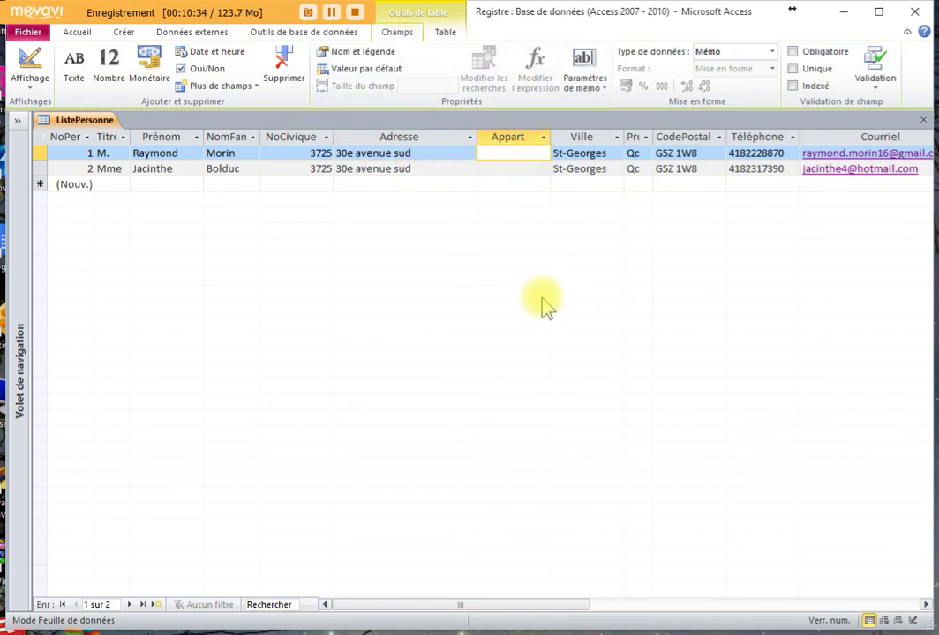
pyautogui.write('2-B')
pyautogui.click(423, 151)
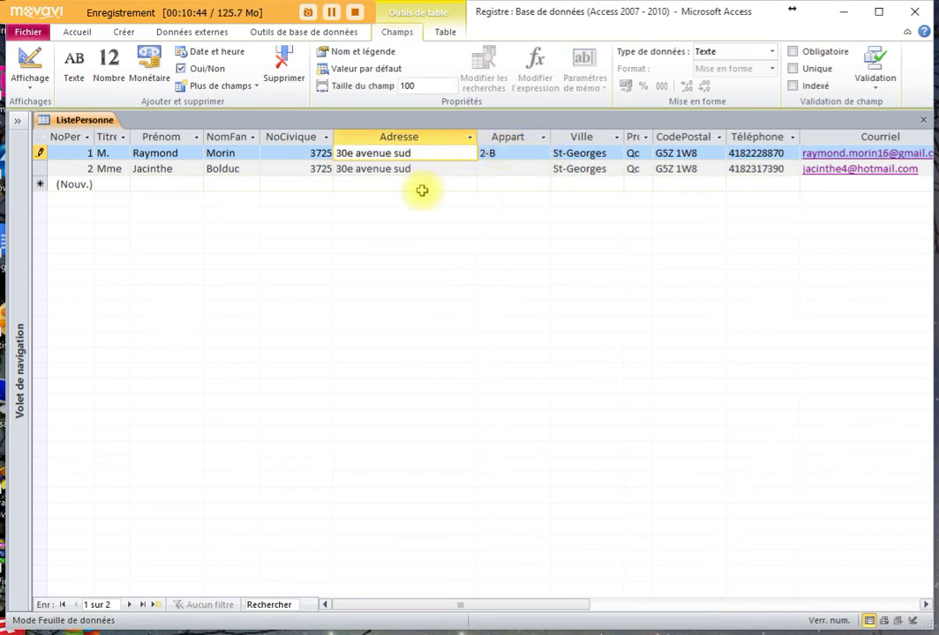
pyautogui.click(420, 152)
pyautogui.click(517, 151)
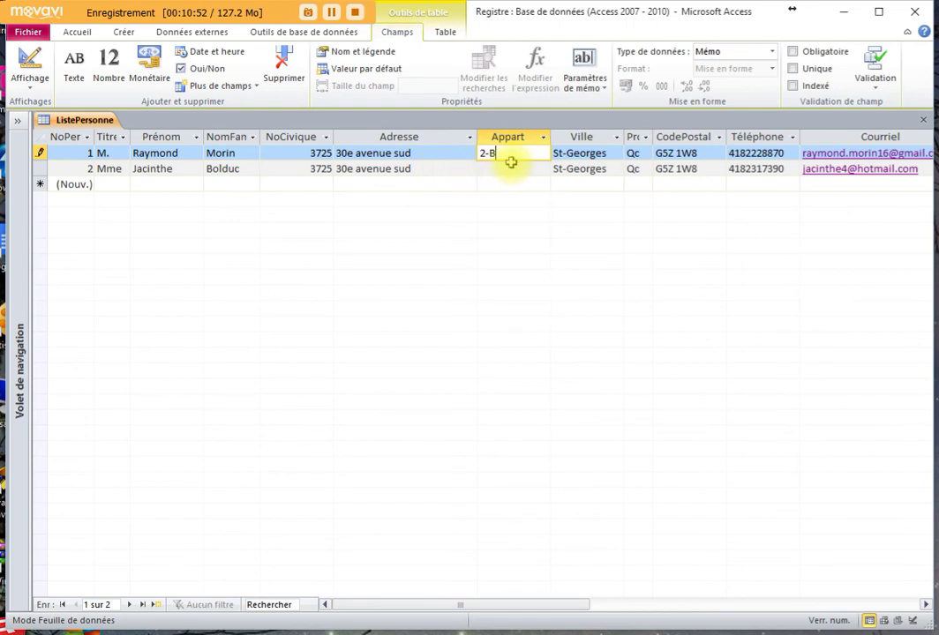
pyautogui.click(434, 153)
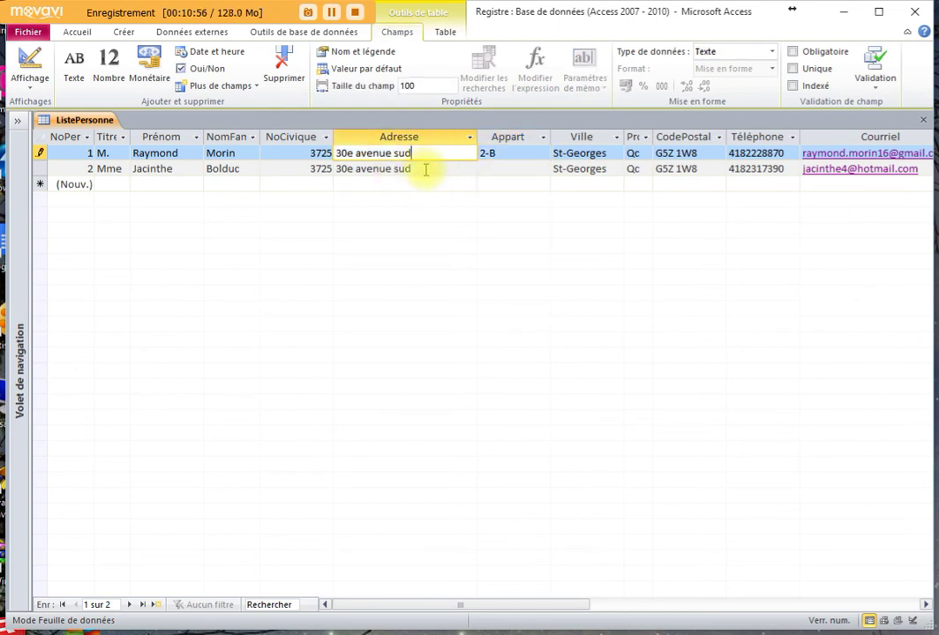
pyautogui.click(425, 169)
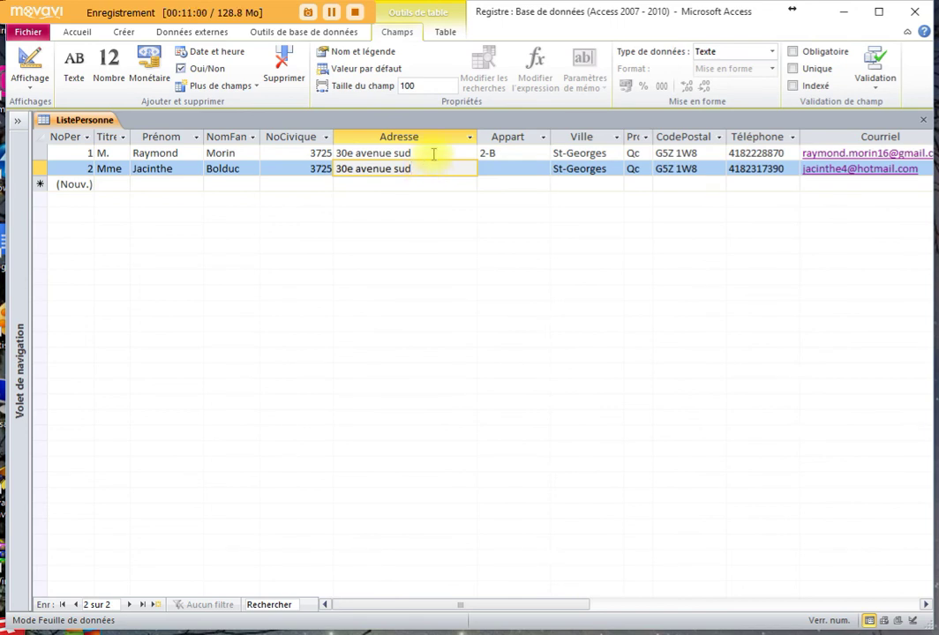
pyautogui.click(434, 154)
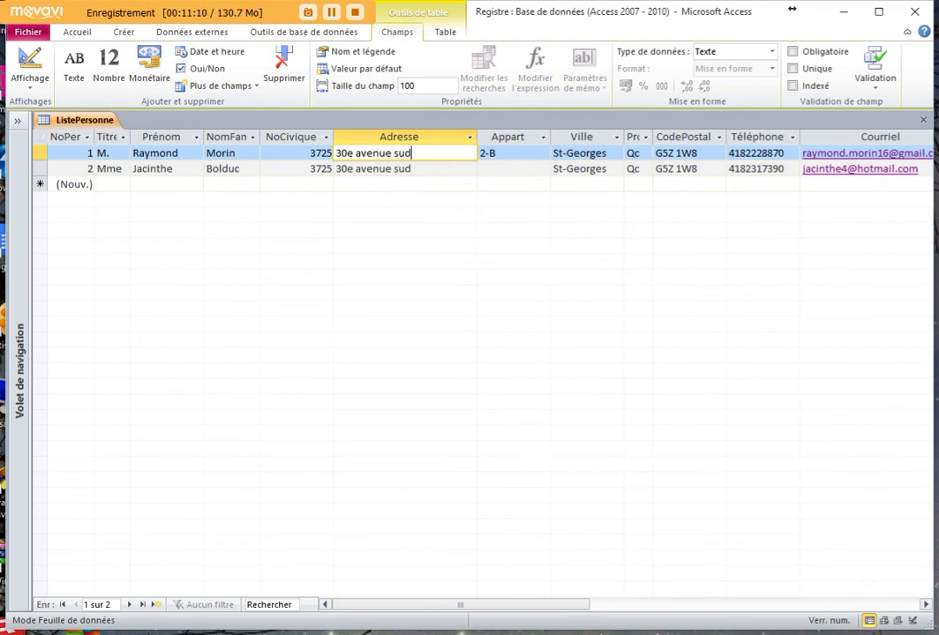
pyautogui.click(508, 138)
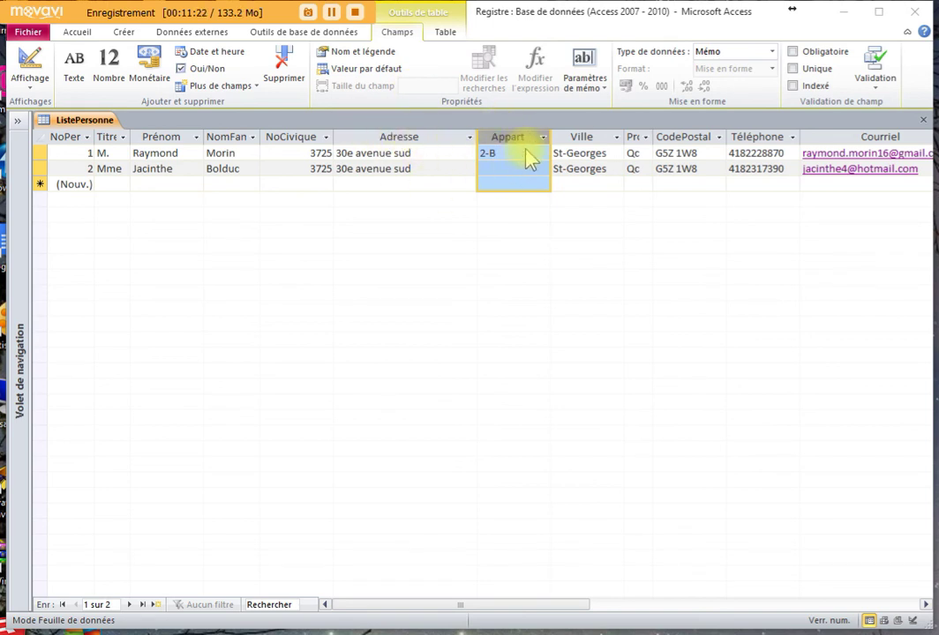
# - Delete the memo Appart field and add a Text field named Appart after Adresse
pyautogui.click(284, 69)
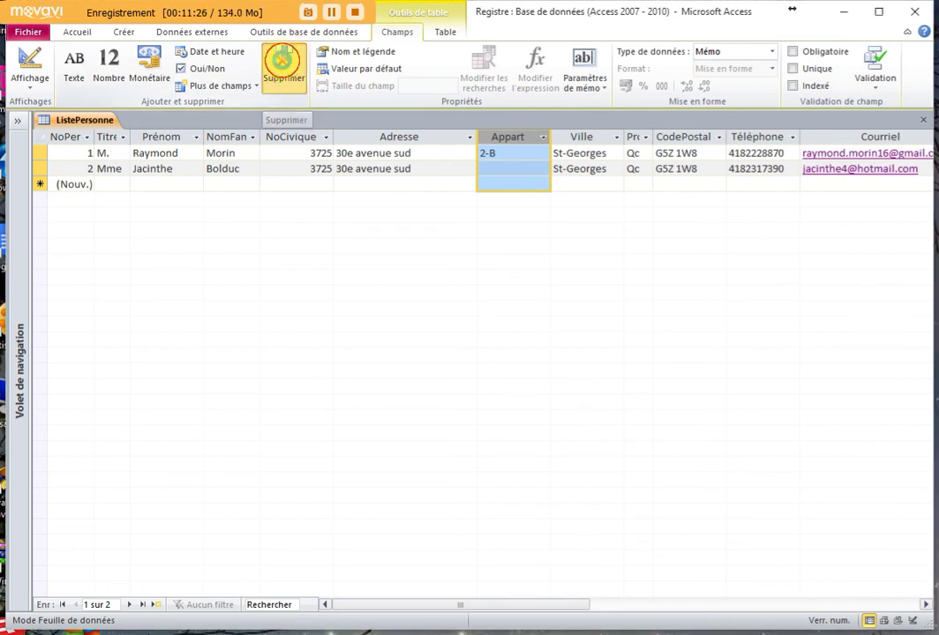
pyautogui.click(454, 435)
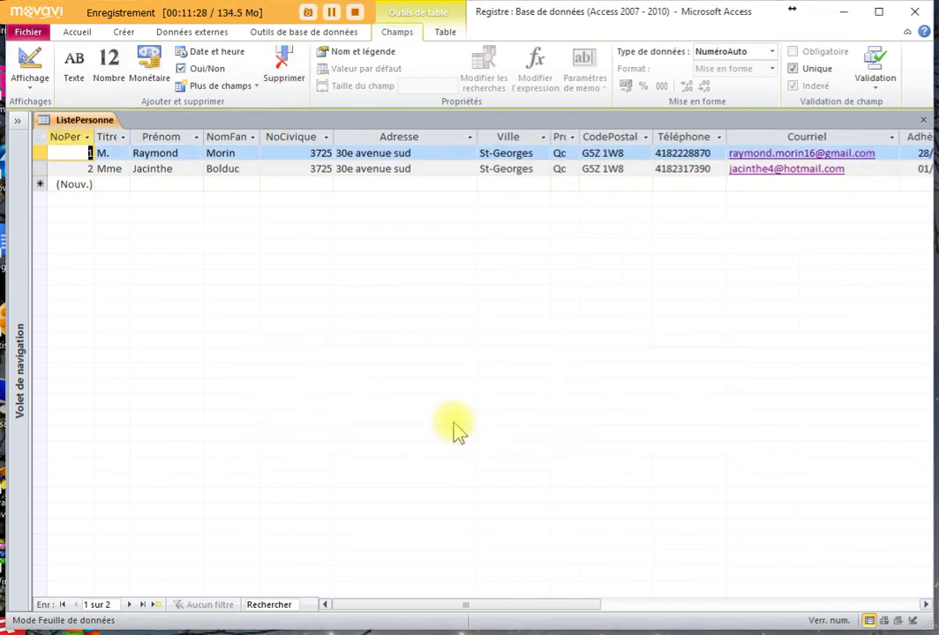
pyautogui.click(434, 137)
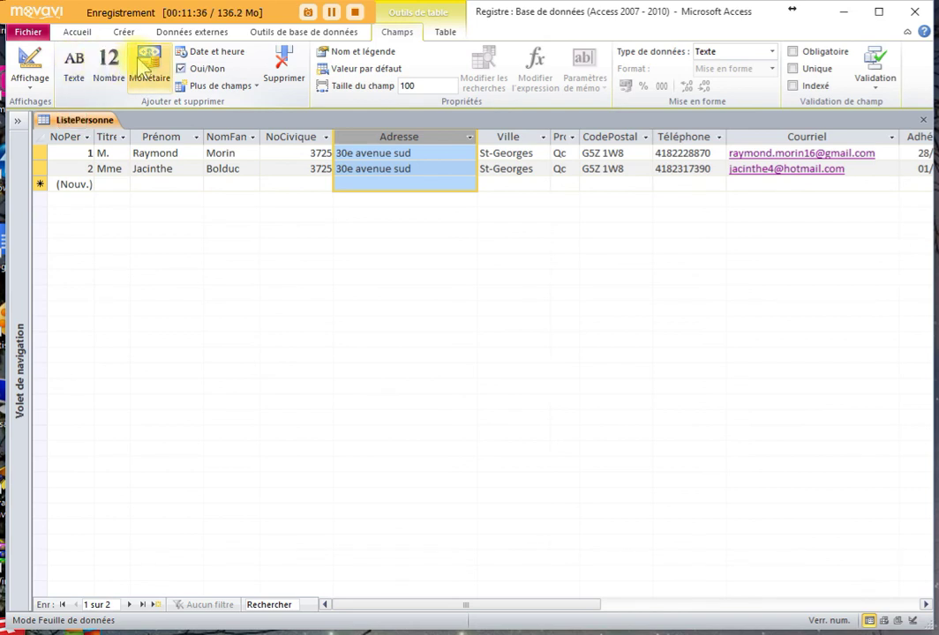
pyautogui.click(74, 69)
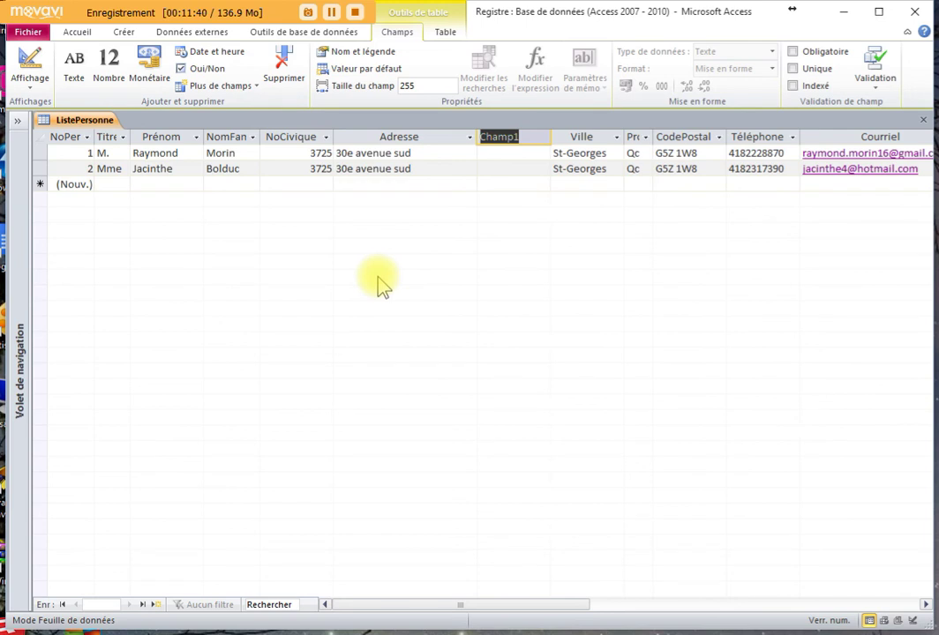
pyautogui.write('Appart')
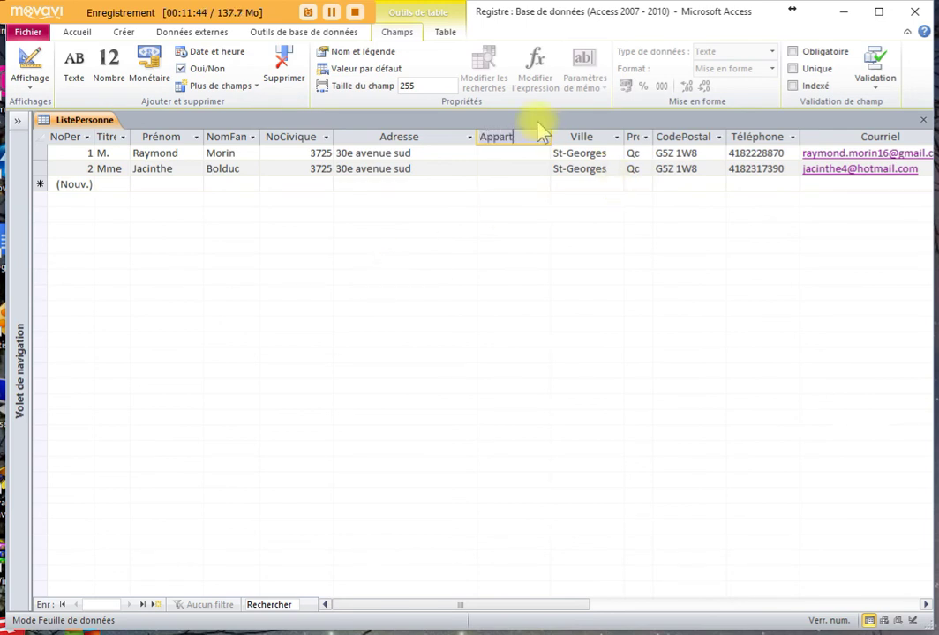
pyautogui.press('Return')
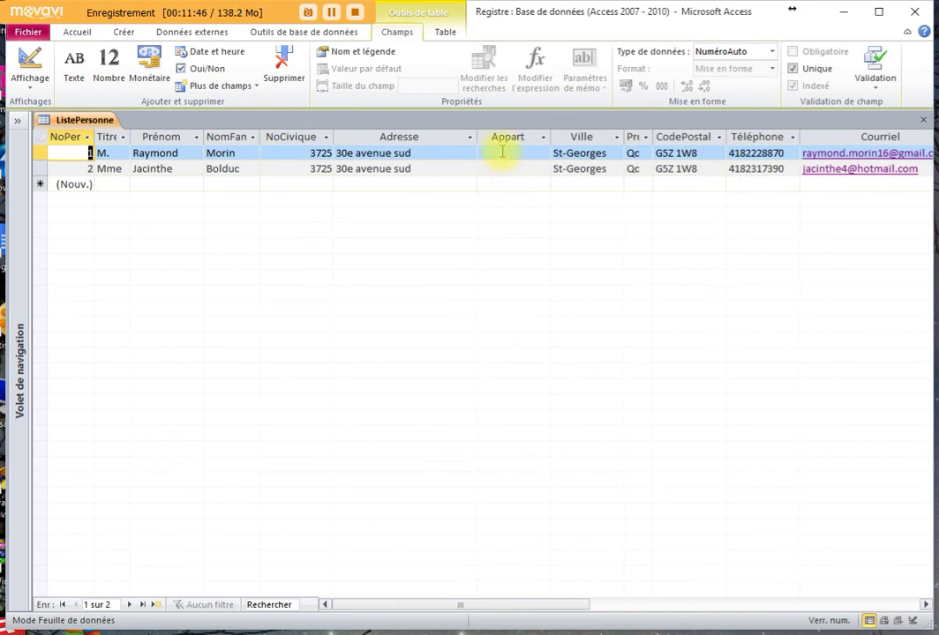
pyautogui.click(501, 153)
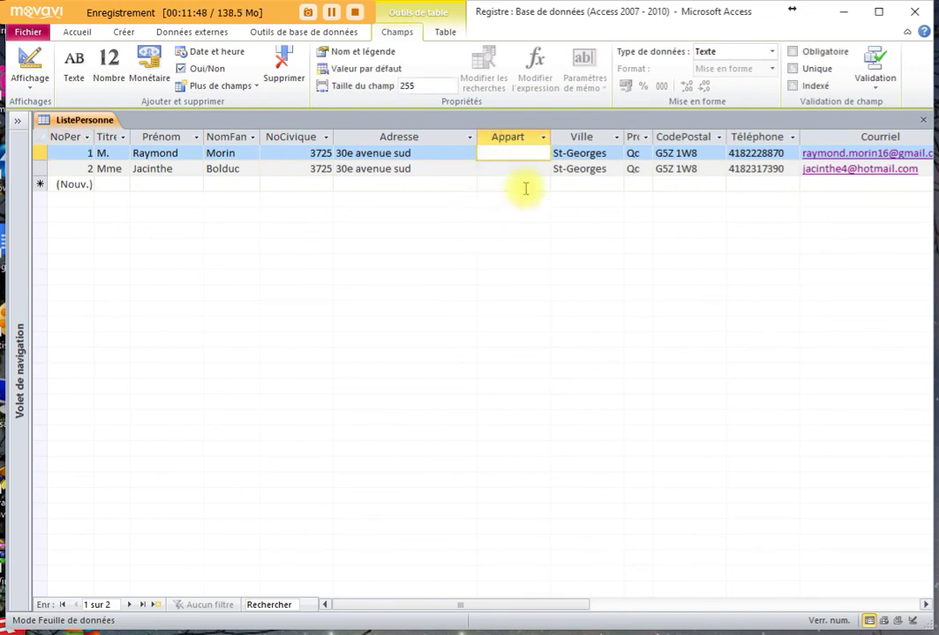
# - Set Appart's field size to 10, accepting the warning, and save 2-B for the first person
pyautogui.write('2-B')
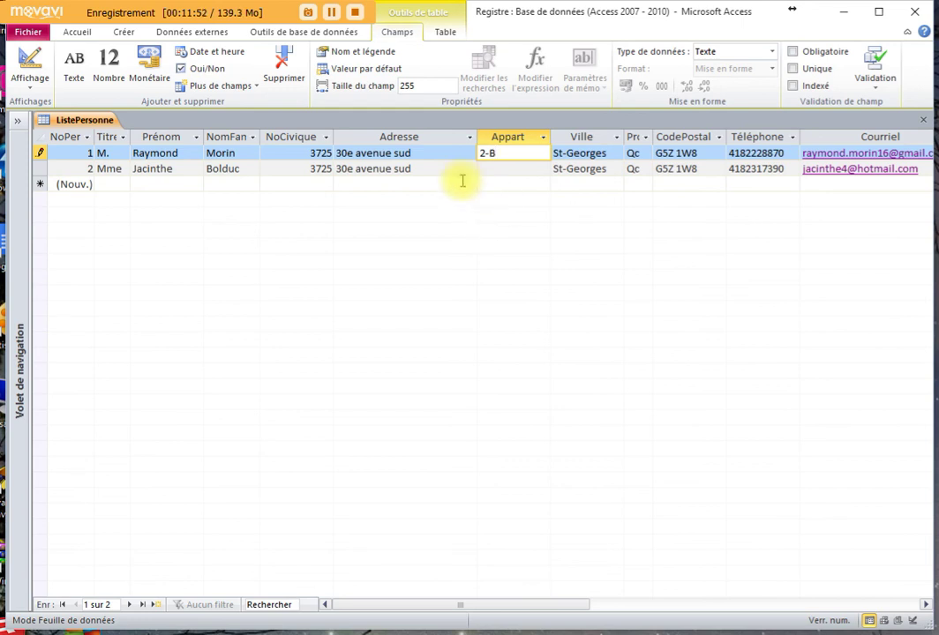
pyautogui.click(409, 85)
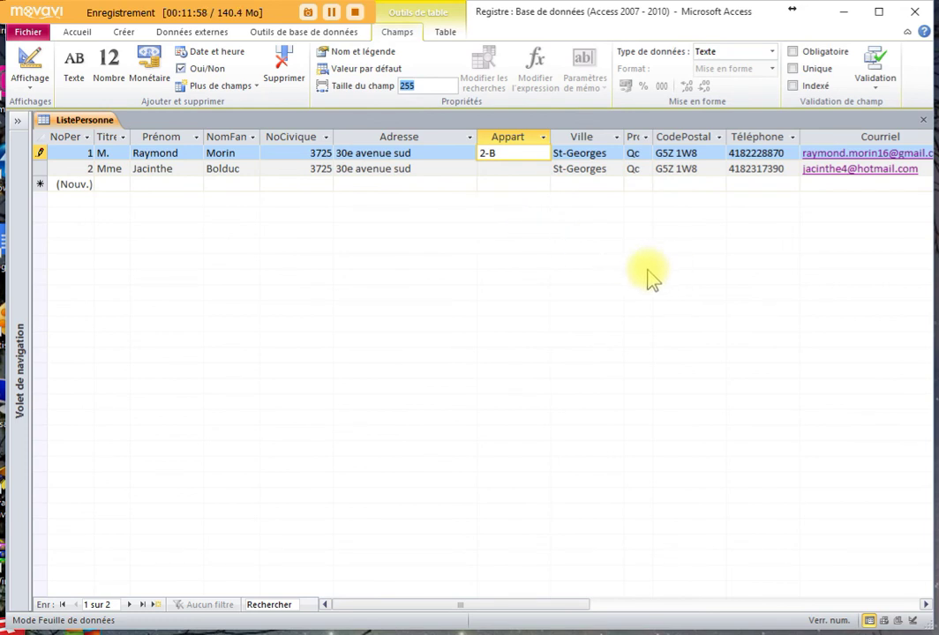
pyautogui.write('10')
pyautogui.click(430, 174)
pyautogui.click(446, 419)
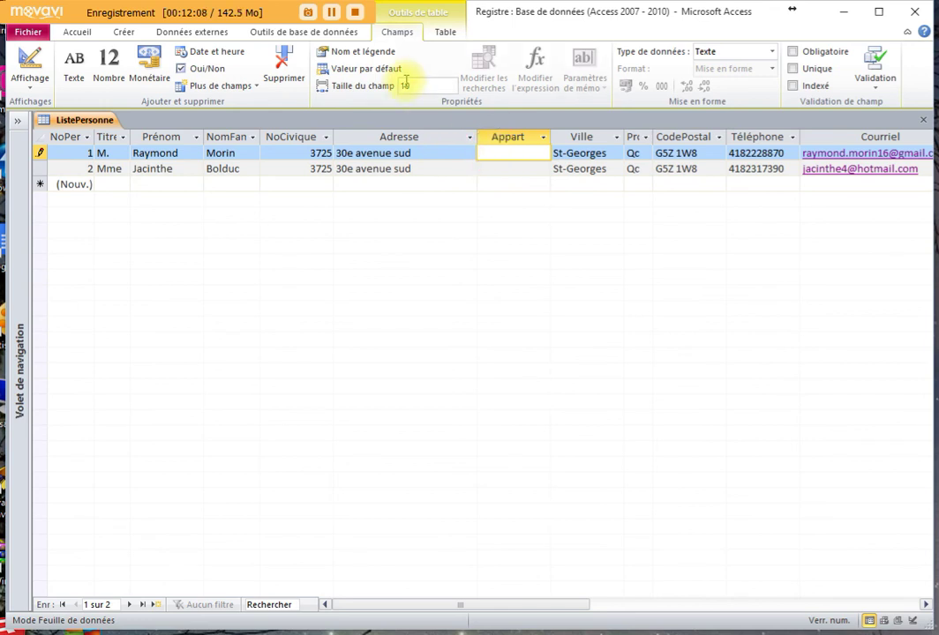
pyautogui.click(497, 152)
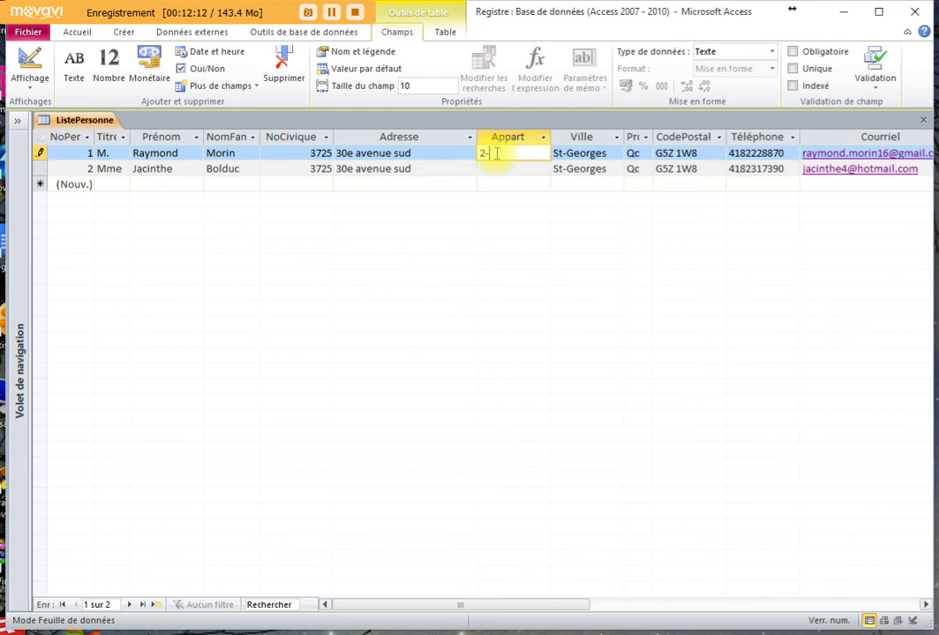
pyautogui.click(451, 169)
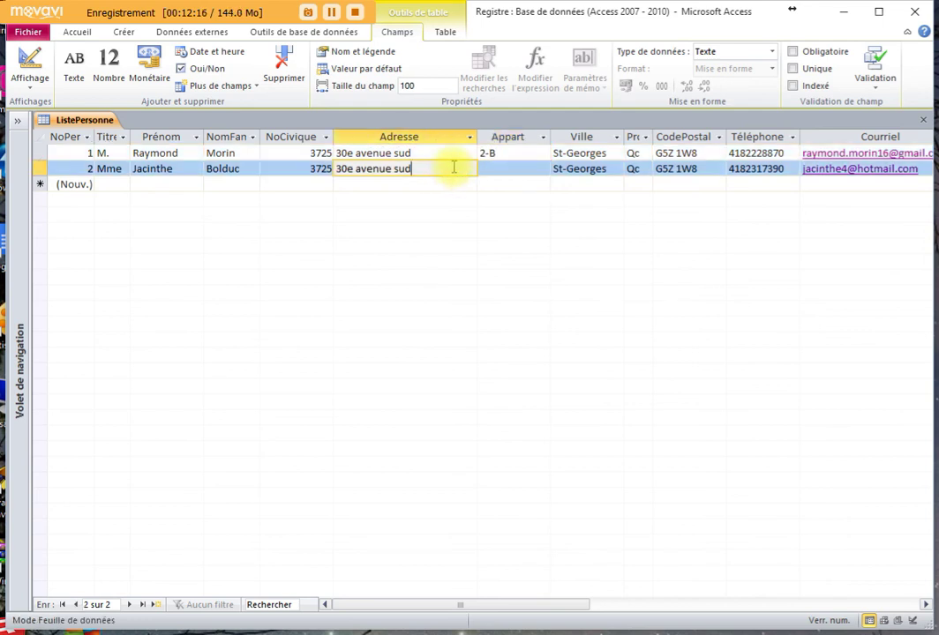